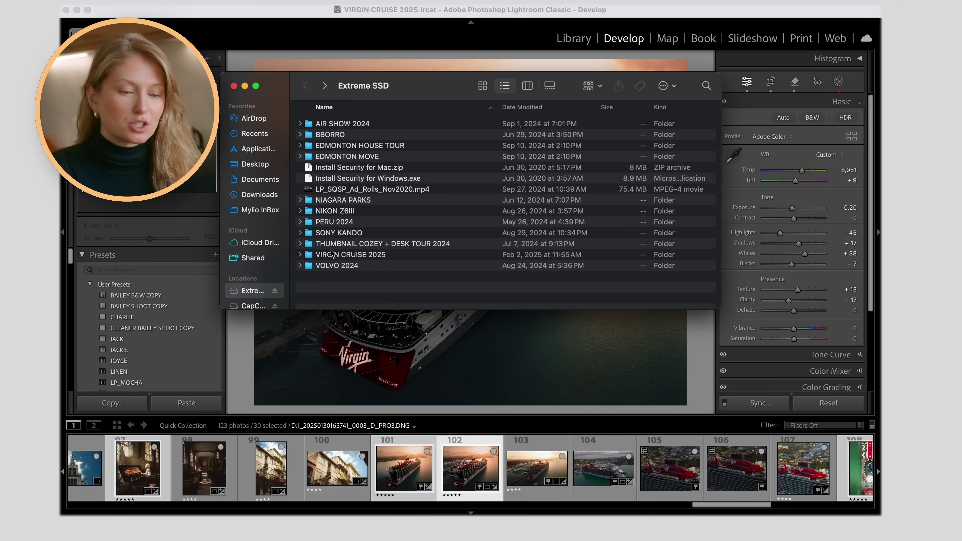
Select the VIRGIN CRUISE 2025 folder on the Extreme SSD drive in Finder
click(332, 254)
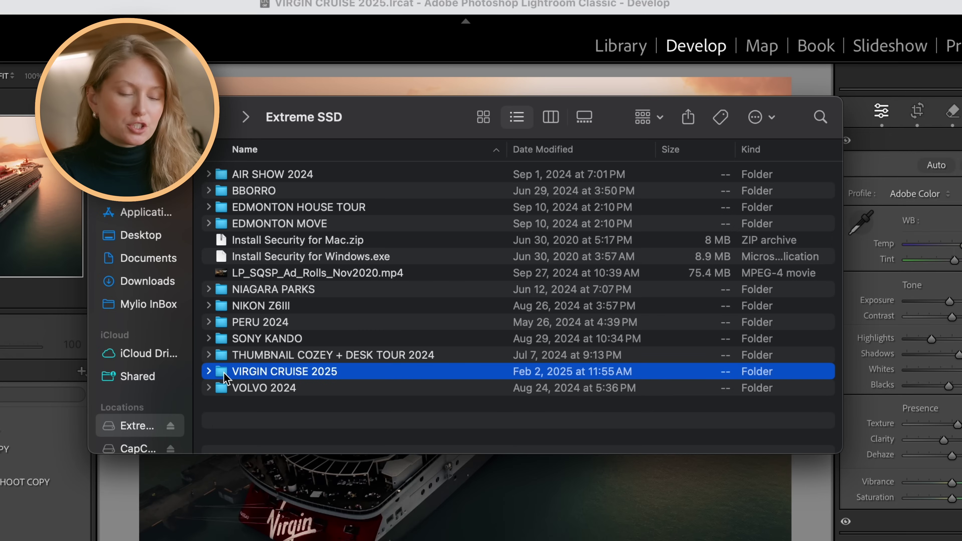
Open VIRGIN CRUISE 2025 and inspect its EXPORTS, RAW and catalog subfolder with the .lrcat file
double_click(223, 372)
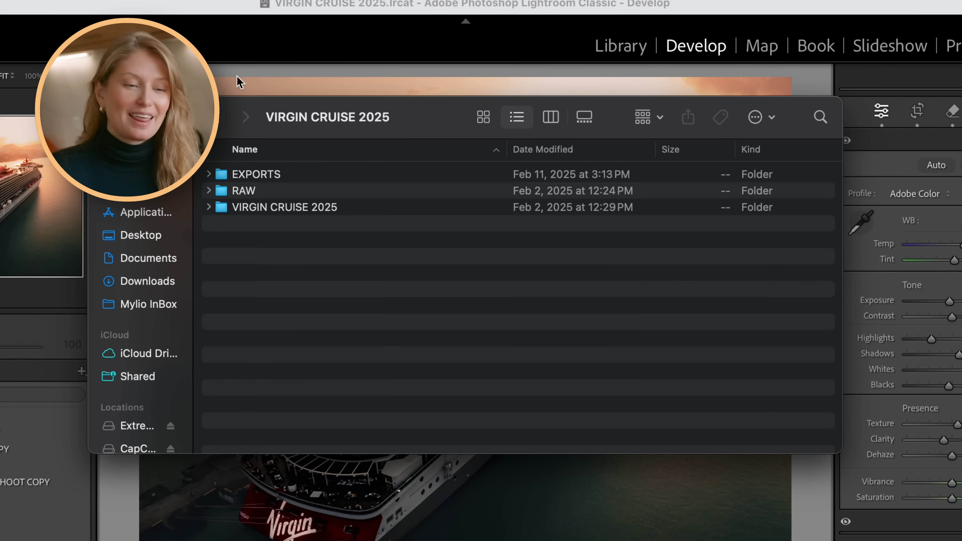
click(220, 192)
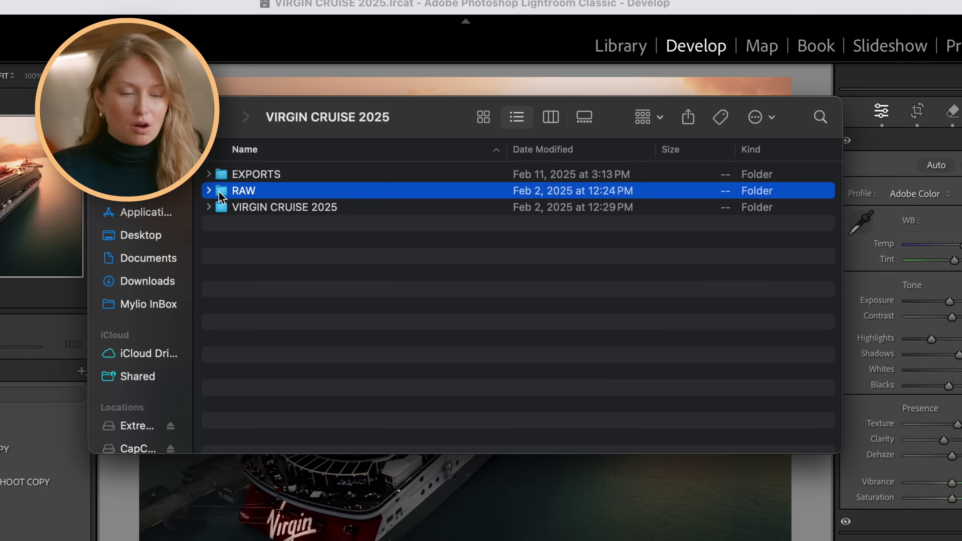
click(237, 178)
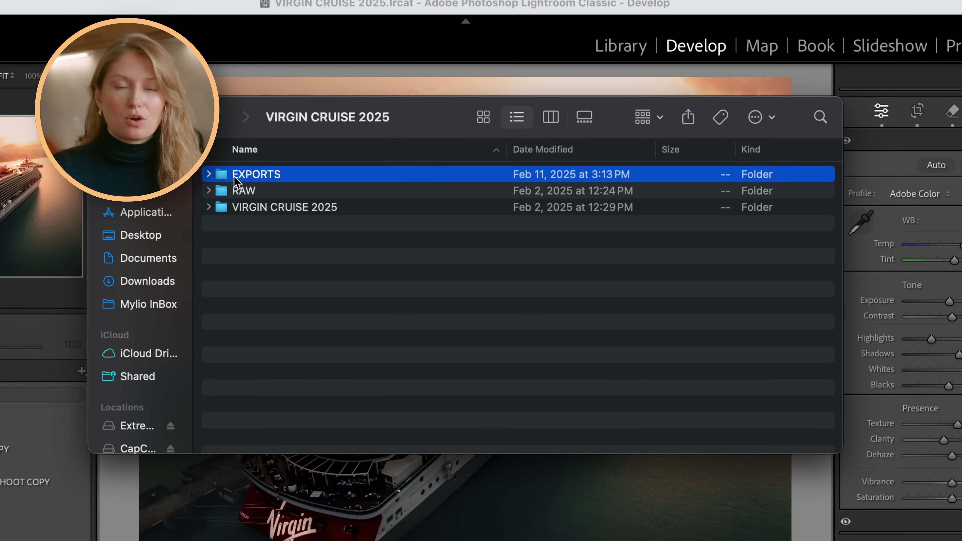
click(237, 210)
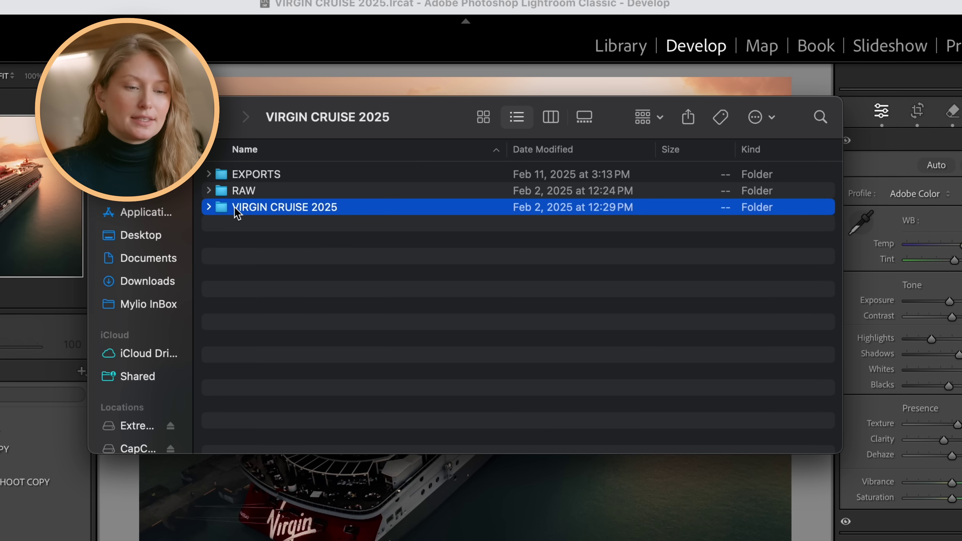
click(210, 207)
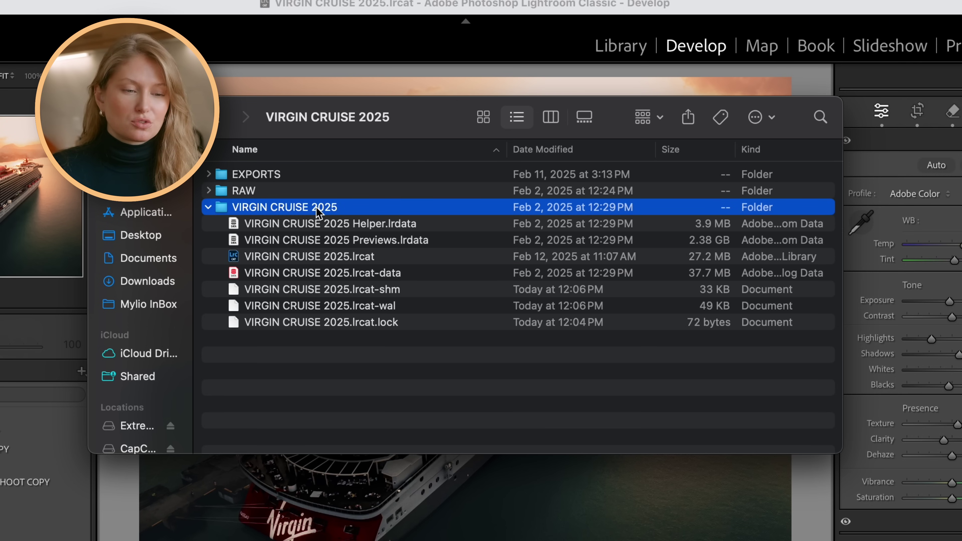
click(313, 258)
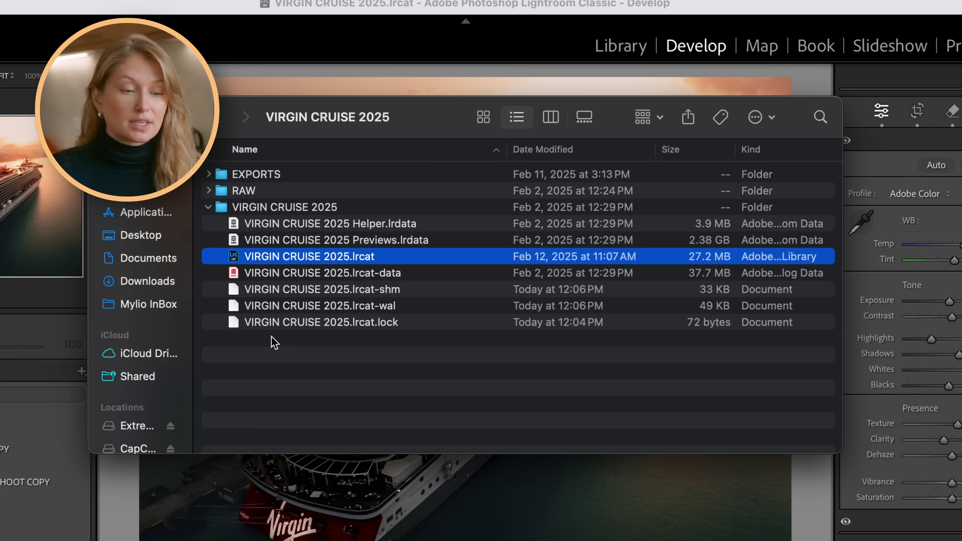
click(208, 207)
click(208, 190)
Open RAW, inspect the A7RIV, DRONE and X100V camera folders, then return to VIRGIN CRUISE 2025
double_click(223, 192)
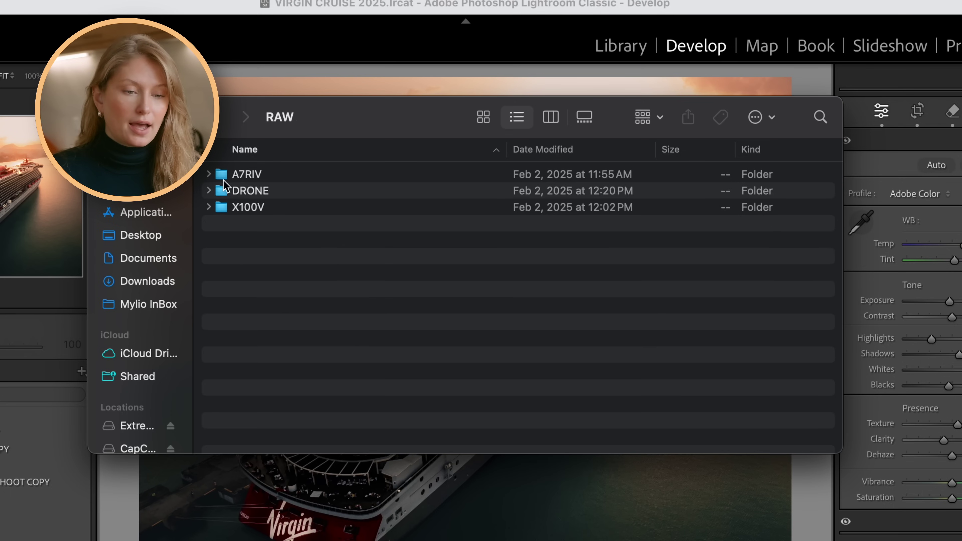
key(Down)
click(230, 191)
click(229, 209)
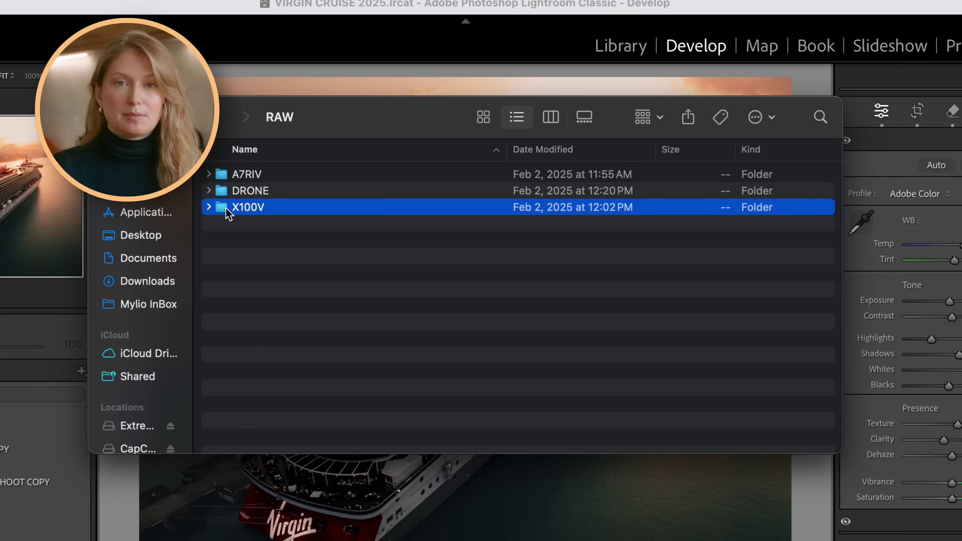
click(208, 207)
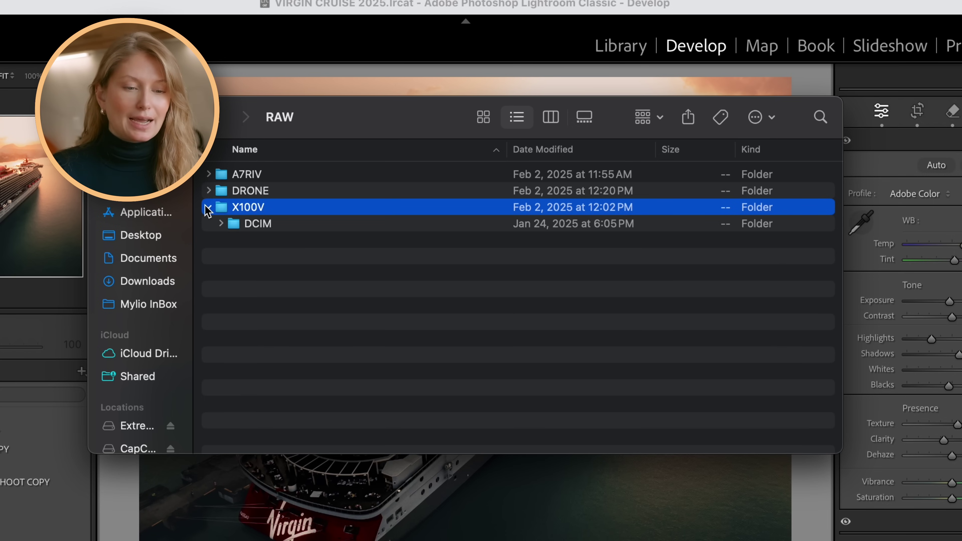
click(207, 207)
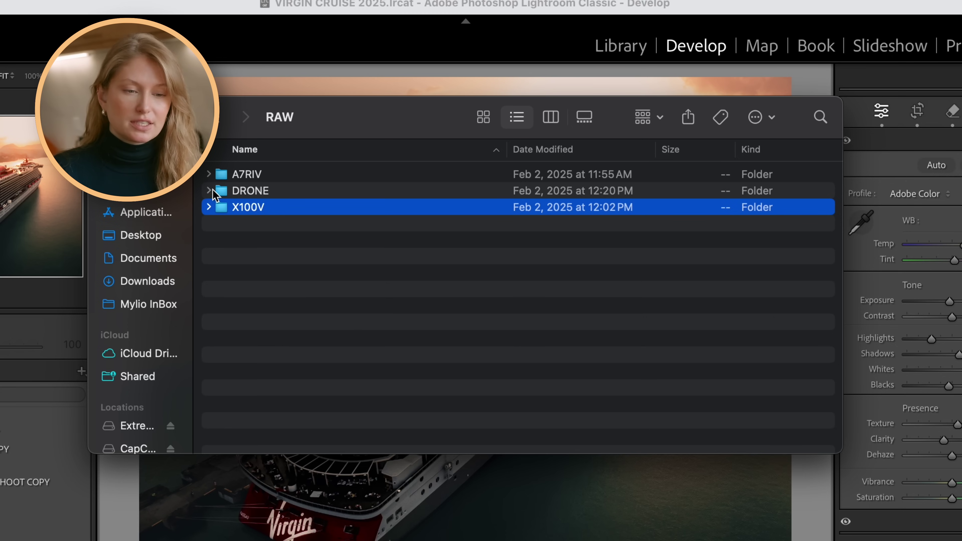
click(209, 190)
click(209, 191)
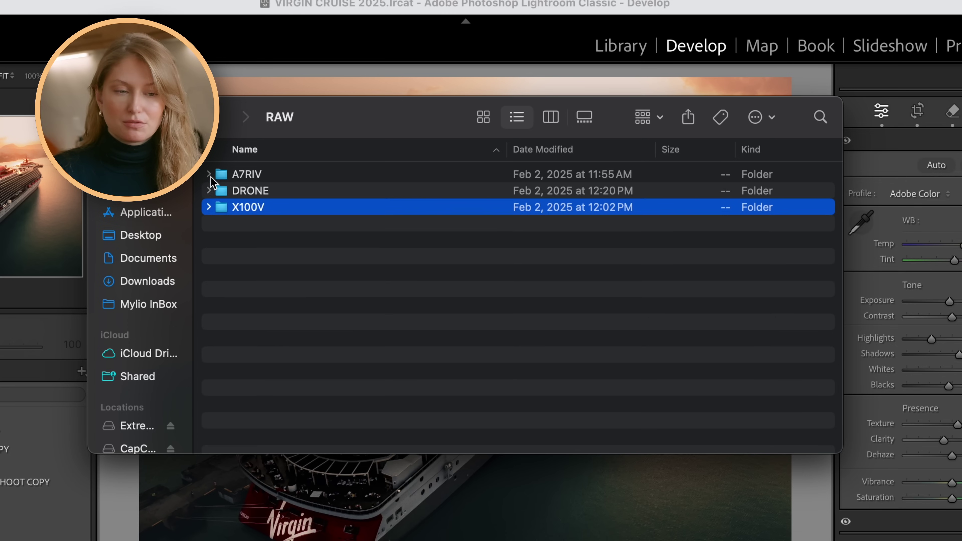
click(208, 174)
key(super+Up)
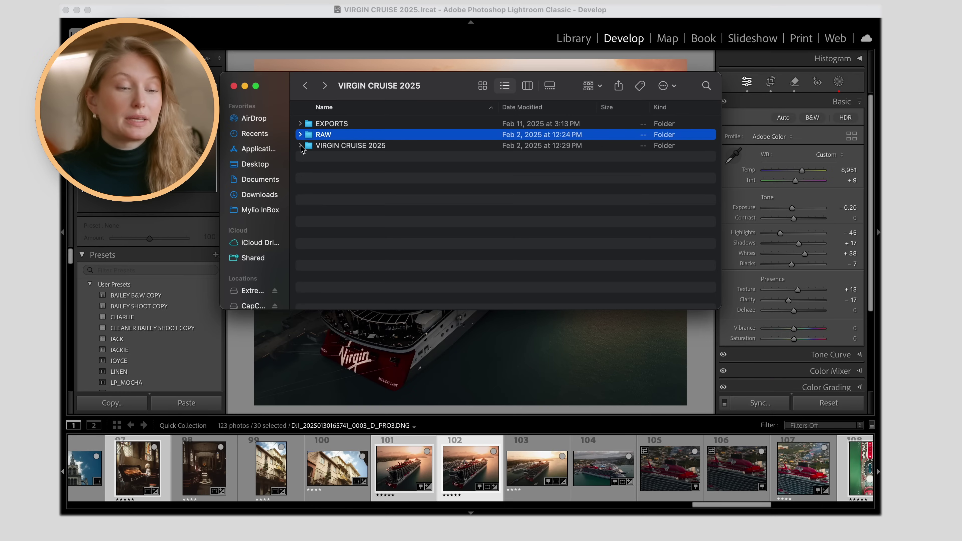
Leave Finder for the Library and collapse the Catalog, Folders and Collections panels
click(571, 42)
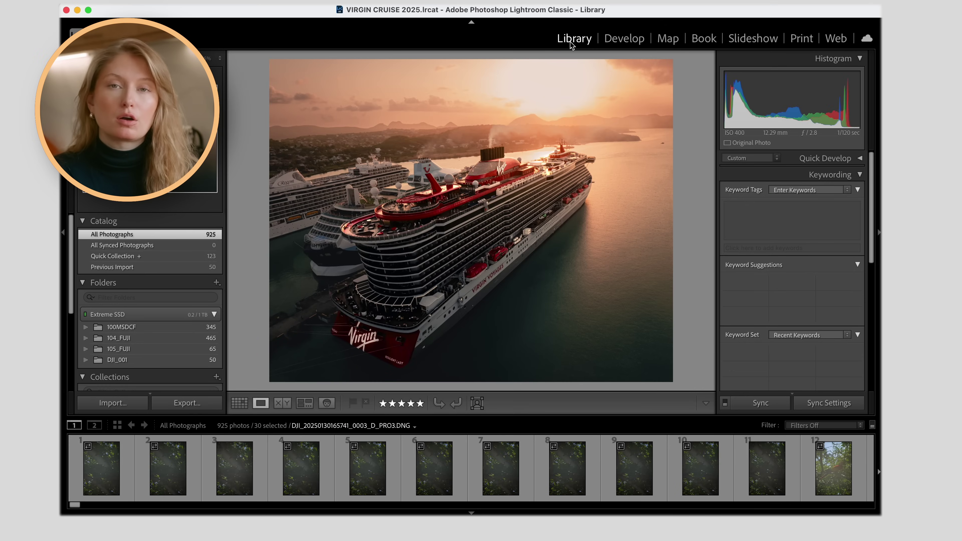
click(83, 221)
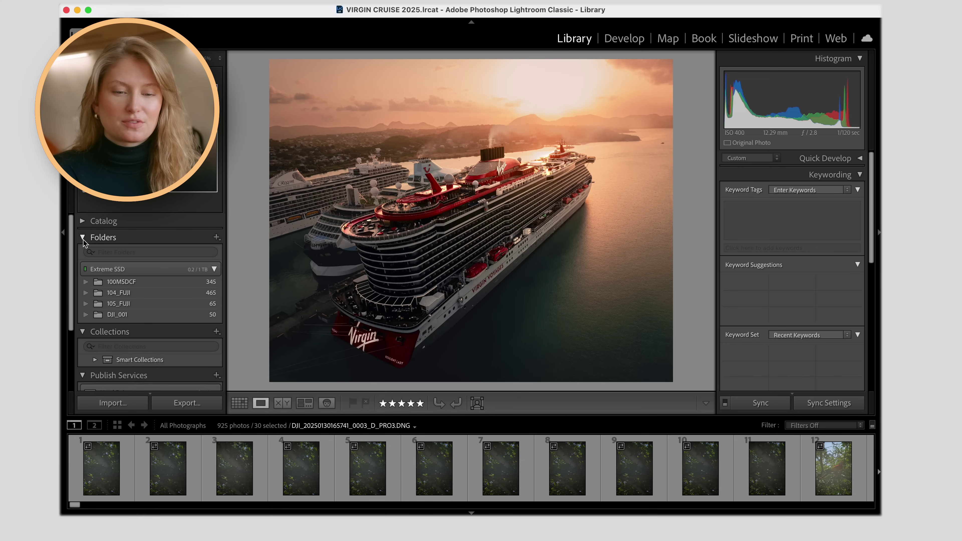
click(84, 238)
click(82, 252)
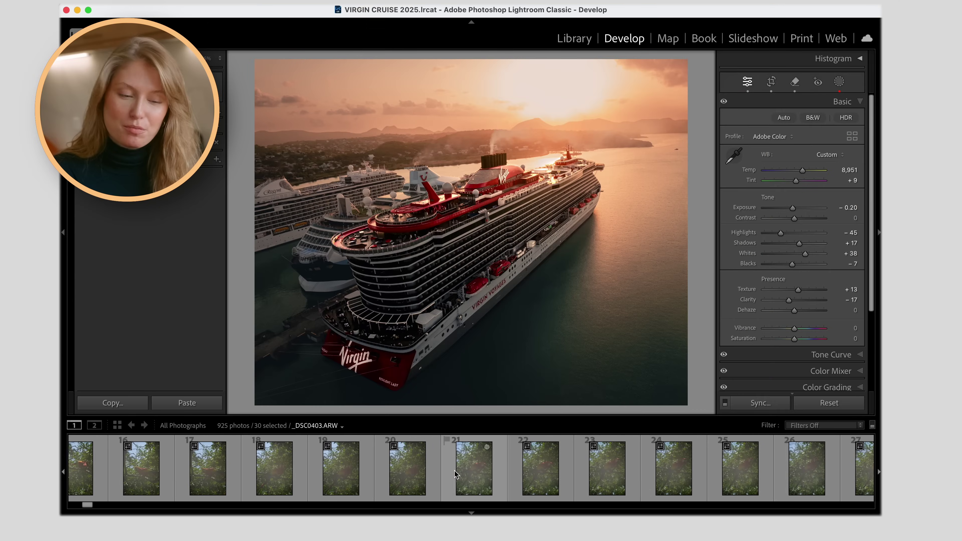
Select photo 21, move to _DSC0404, and add then remove it from the Quick Collection
click(454, 474)
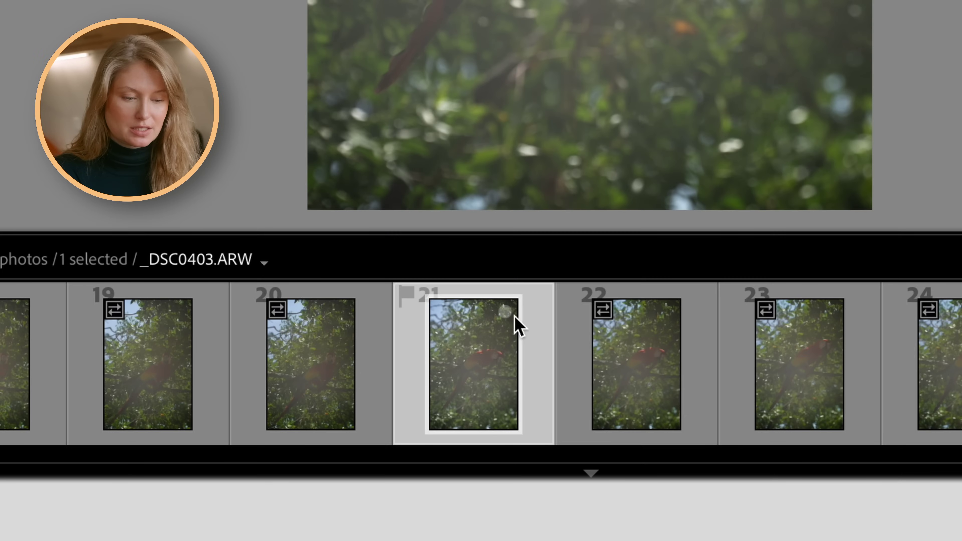
click(625, 381)
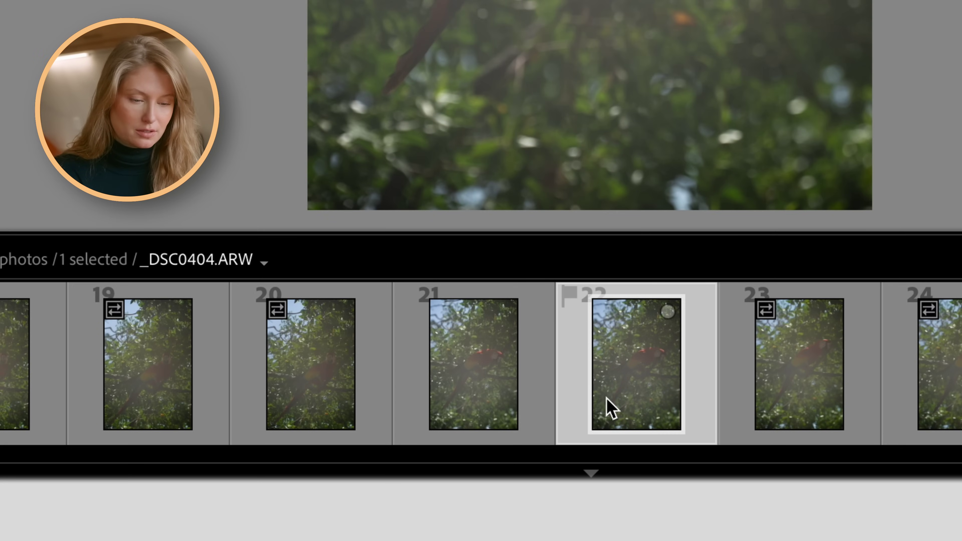
key(b)
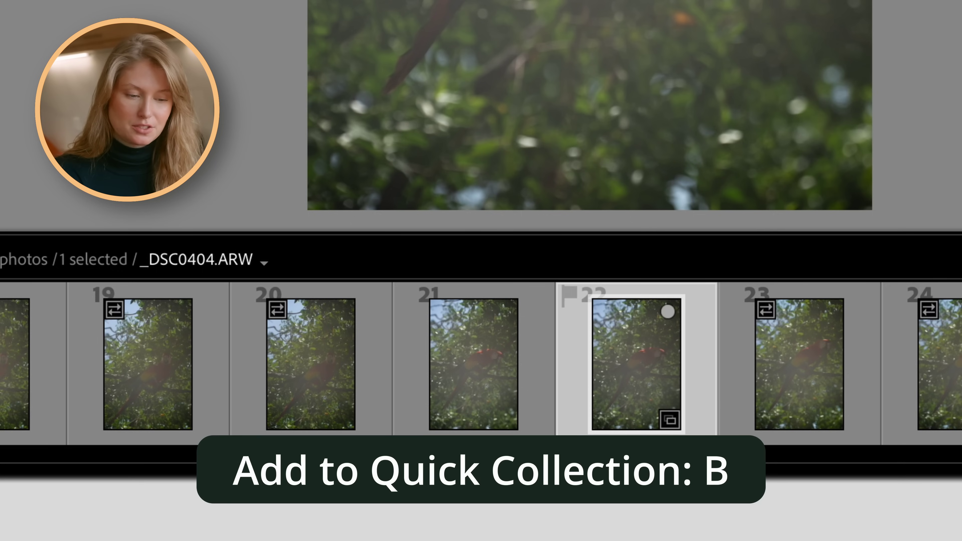
key(b)
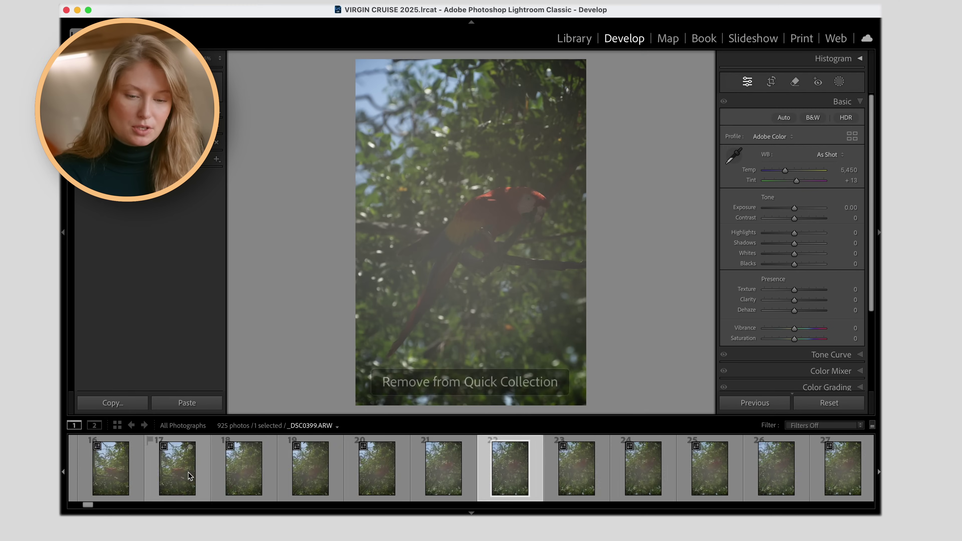
Step from the first photo to howler monkey _DSC0444, add it to the Quick Collection, and continue to _DSC0456
scroll(190, 476, up, 5)
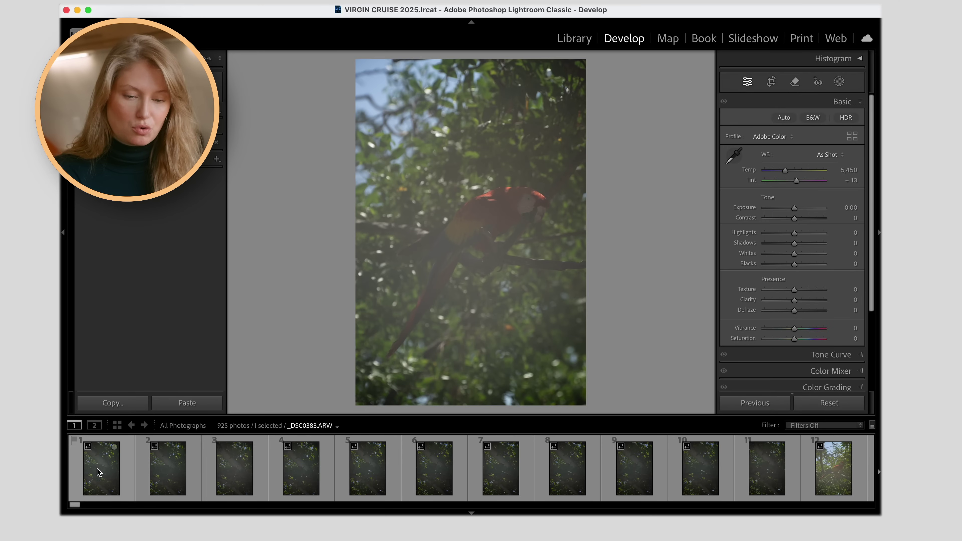
click(115, 479)
key(Right)
key(Right)
key(Right)
key(Right)
key(Right)
key(Right)
key(Right)
key(Right)
key(Right)
key(Right)
key(Right)
key(Right)
key(Right)
key(Right)
key(Right)
key(Right)
key(Right)
key(Right)
key(Right)
key(Right)
key(Right)
key(Right)
key(Right)
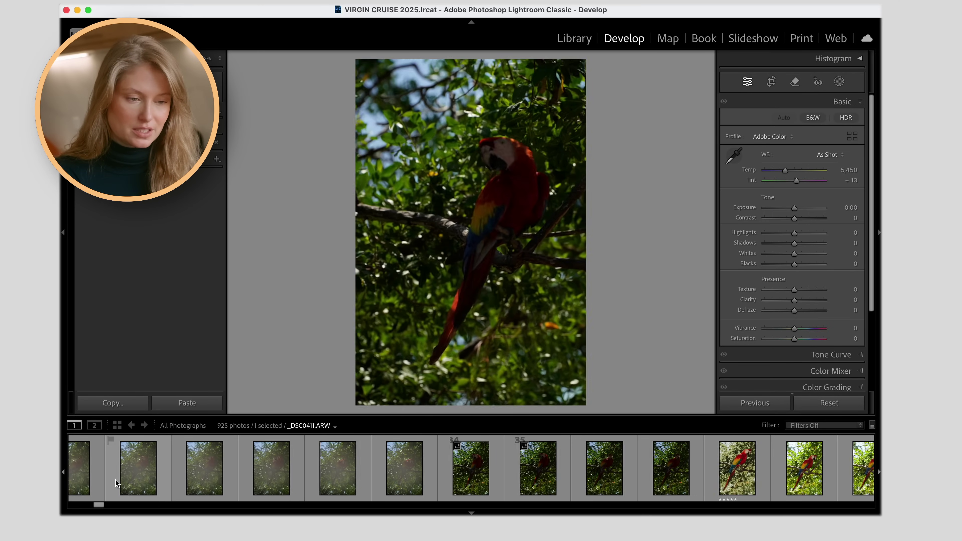
key(Right)
key(Right)
key(Right)
key(Right)
key(Right)
key(Right)
key(Right)
key(Right)
key(Right)
key(Right)
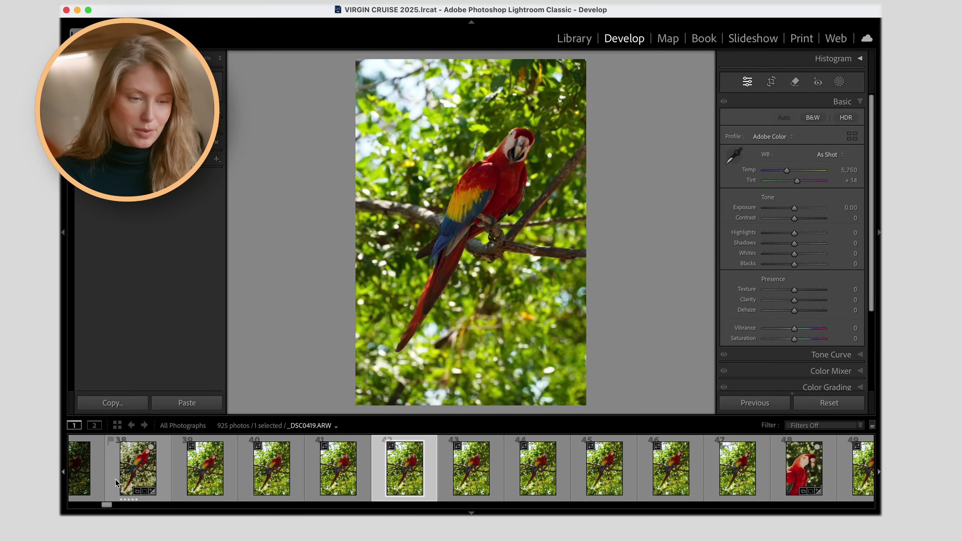
key(Right)
key(Right)
key(Right)
key(Right)
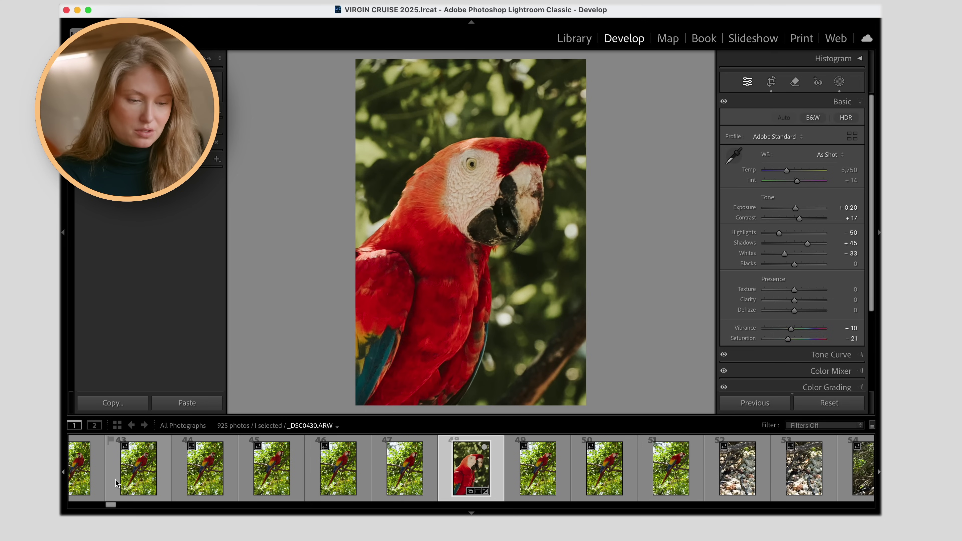
key(Right)
key(Right)
key(Right)
key(Right)
key(Right)
key(Right)
key(Right)
key(Right)
key(Right)
key(Right)
key(Right)
key(Right)
key(Right)
key(Right)
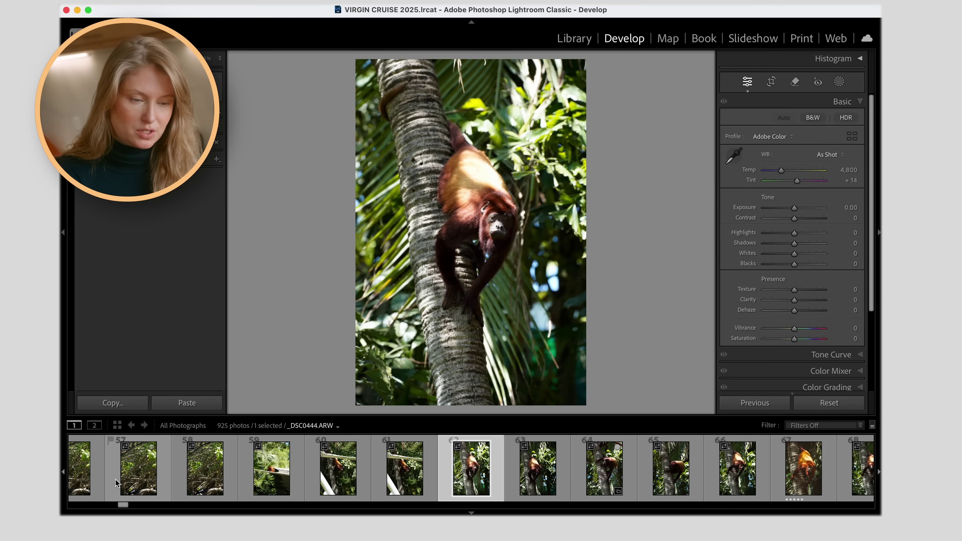
key(b)
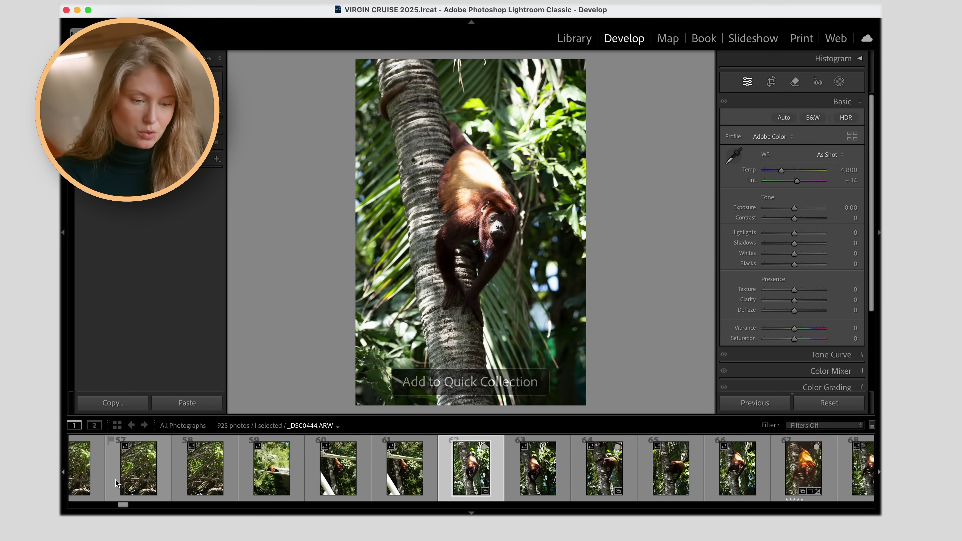
key(Right)
key(Right)
key(Right)
key(Right)
key(Right)
key(Right)
key(Right)
key(Right)
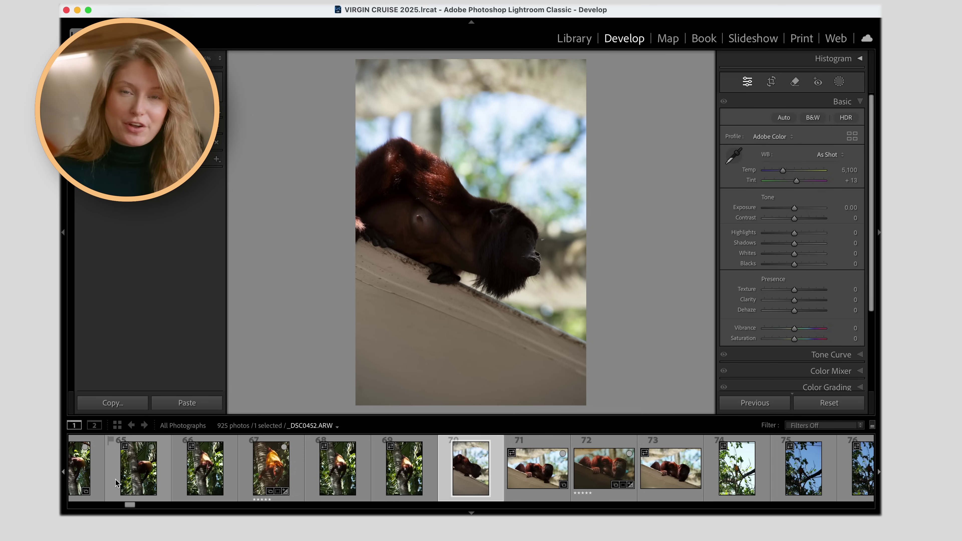
key(Right)
key(Right)
key(Right)
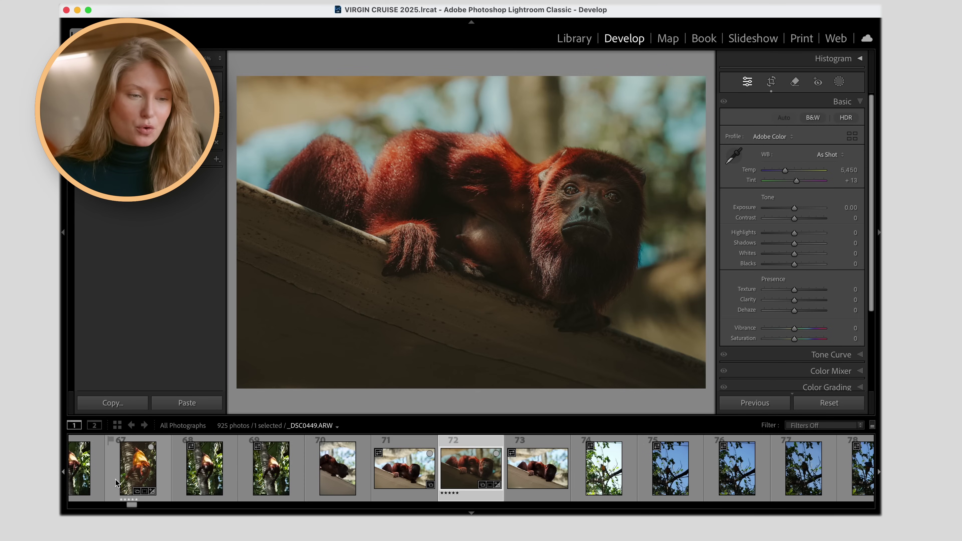
key(Right)
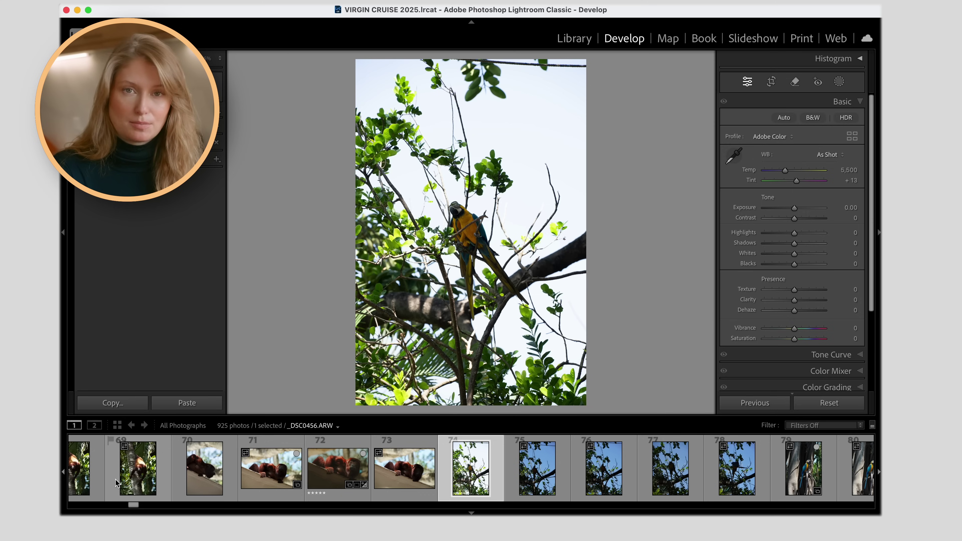
Switch the filmstrip source to the Quick Collection and step through to hammock photo _DSC0665 Copy 1
click(528, 427)
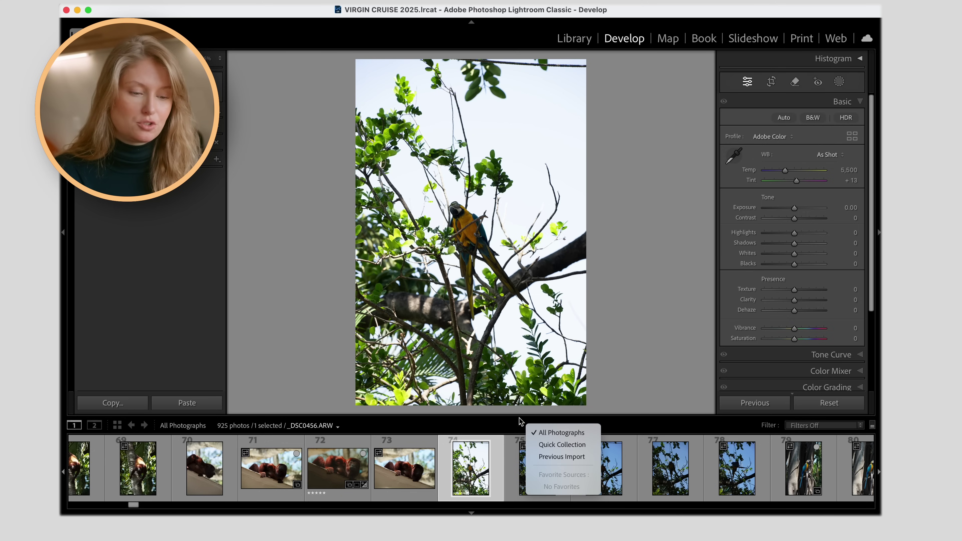
click(560, 445)
key(Right)
key(Right)
key(Right)
key(Right)
key(Right)
key(Right)
key(Right)
key(Right)
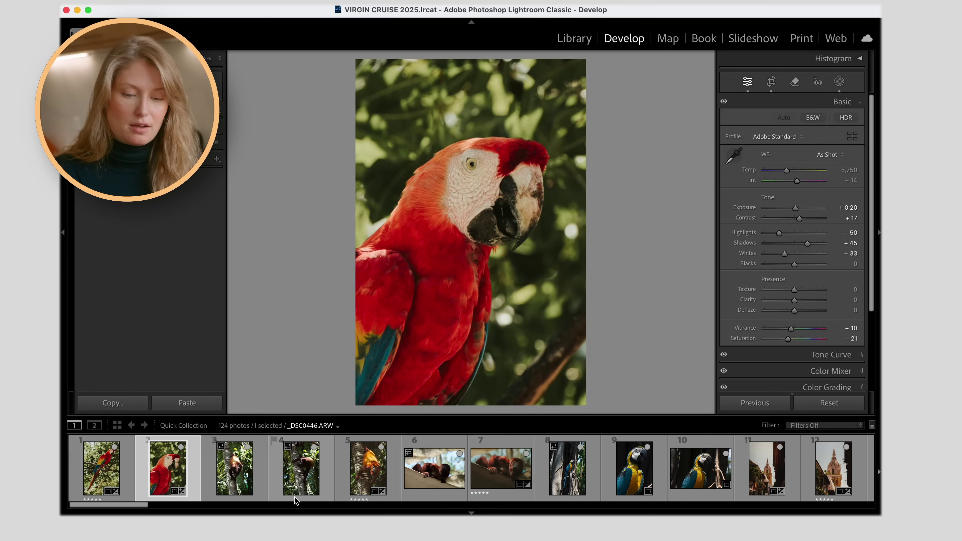
key(Right)
key(Right)
key(Right)
key(Right)
key(Right)
key(Right)
key(Right)
key(Right)
key(Right)
key(Right)
key(Right)
key(Right)
key(Right)
key(Right)
key(Right)
key(Right)
key(Right)
key(Right)
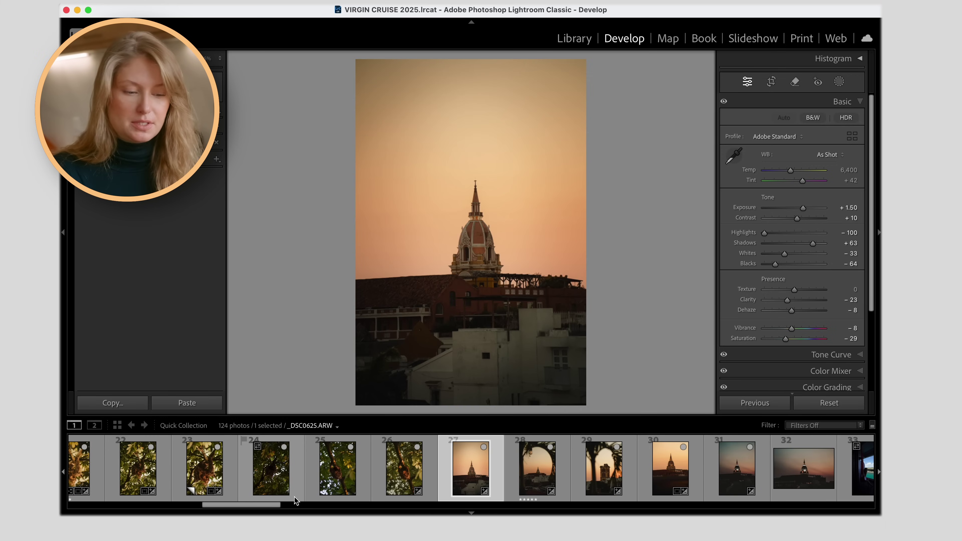
key(Right)
key(Right)
key(Right)
key(Right)
key(Right)
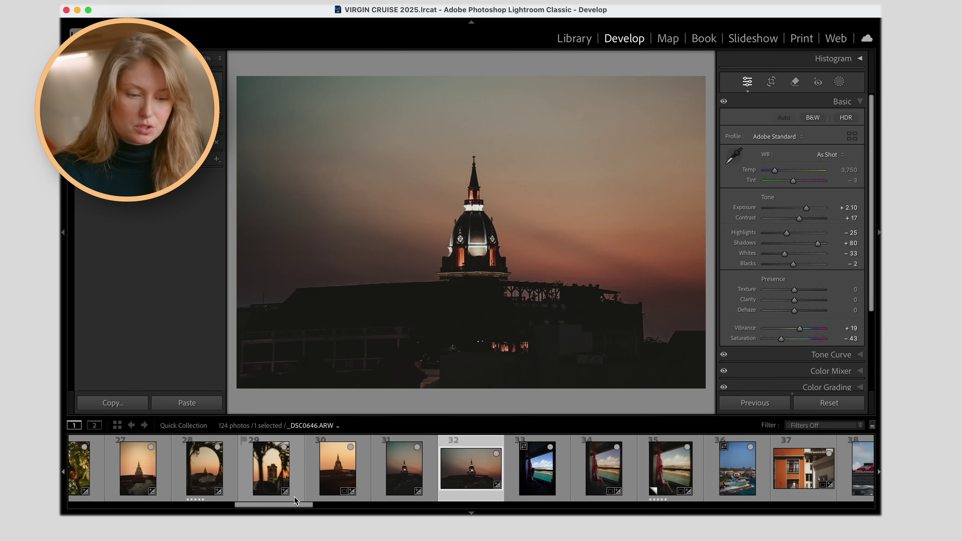
key(Right)
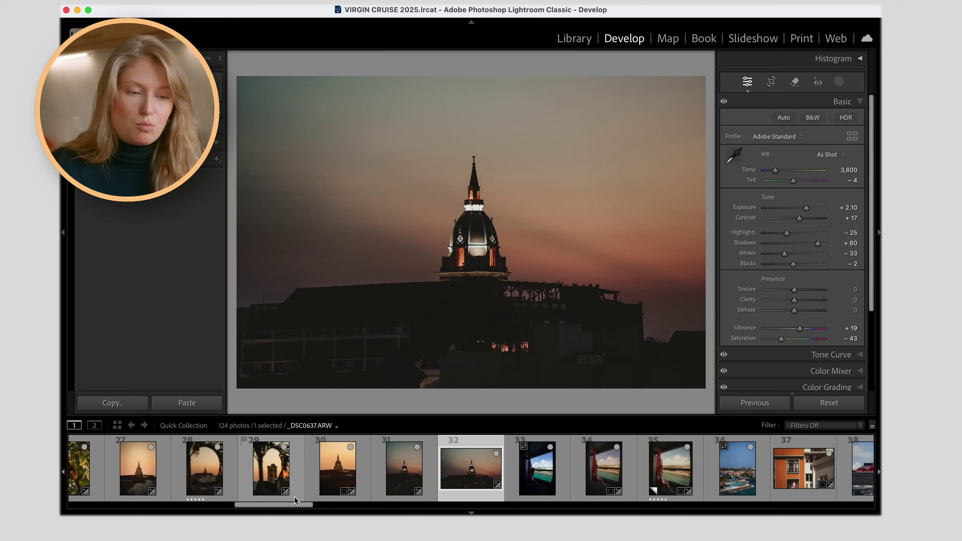
key(Right)
key(Right)
key(Right)
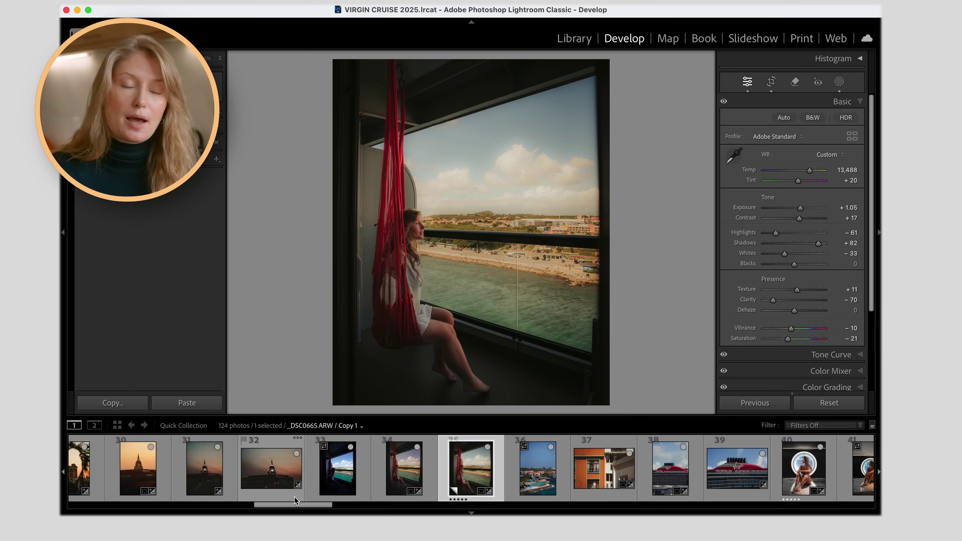
key(Right)
key(Left)
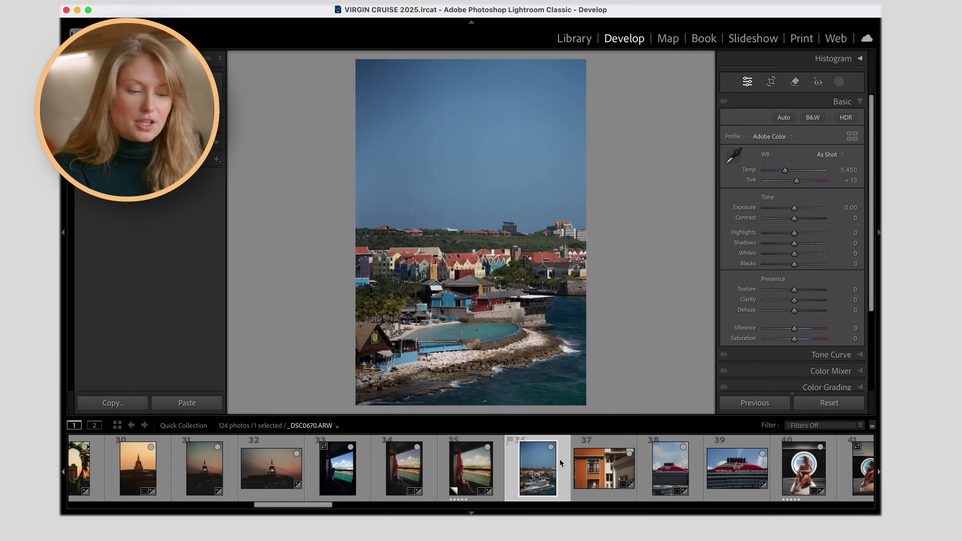
Rate the harbour photo _DSC0670 five stars, then undo the rating
key(5)
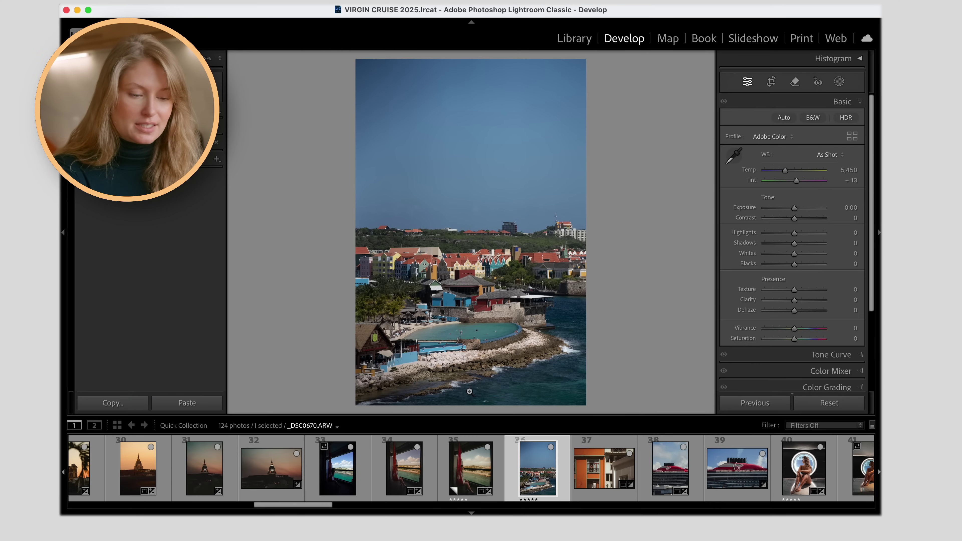
key(super+z)
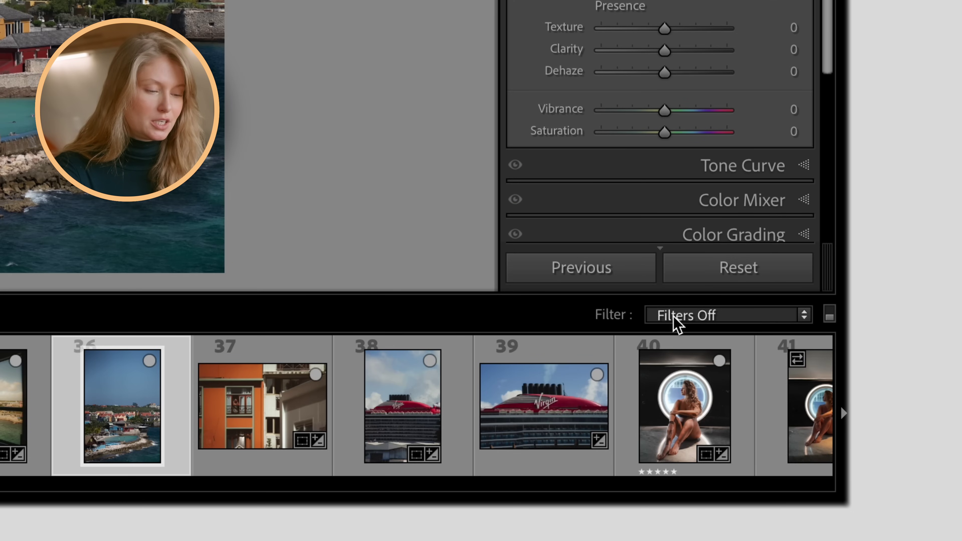
Apply the Rated filter preset to the filmstrip to show only rated photos
click(675, 323)
click(673, 349)
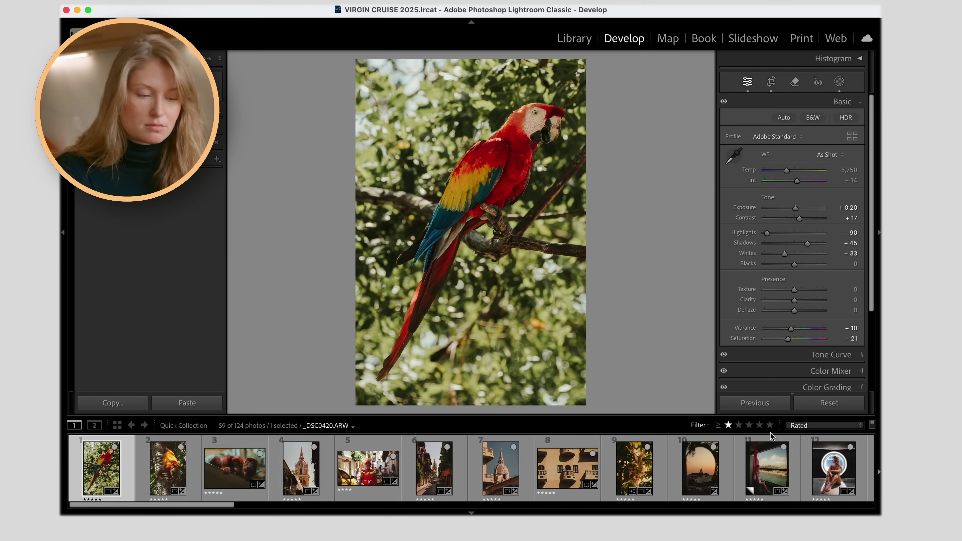
scroll(298, 461, down, 5)
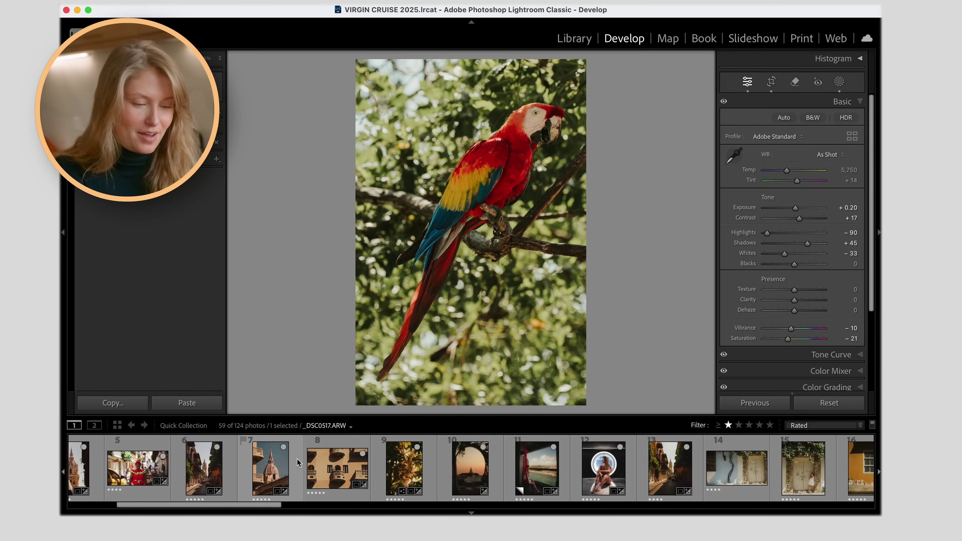
scroll(298, 462, down, 10)
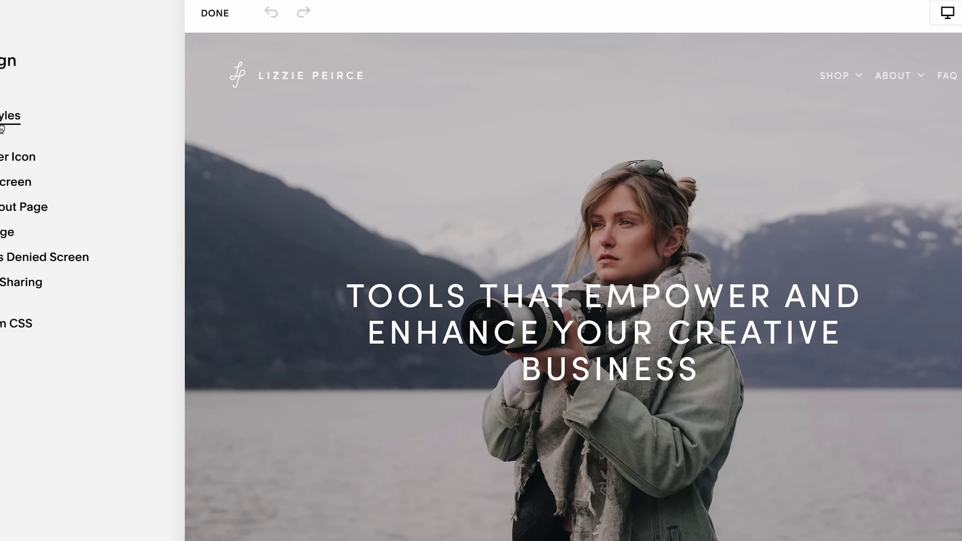
Review the site's Fonts, Colors and Animations style settings in Squarespace
click(821, 137)
click(797, 13)
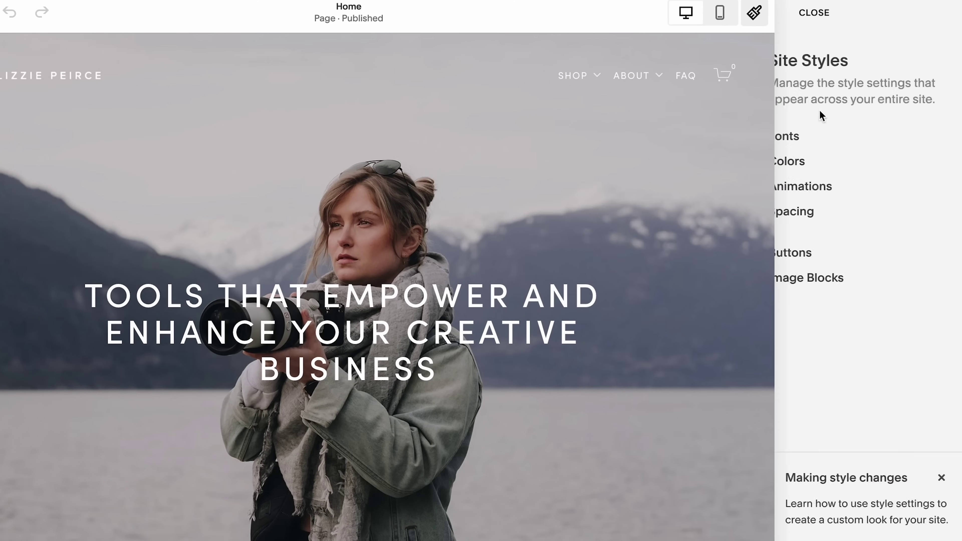
click(823, 161)
scroll(818, 162, down, 5)
click(794, 13)
click(823, 185)
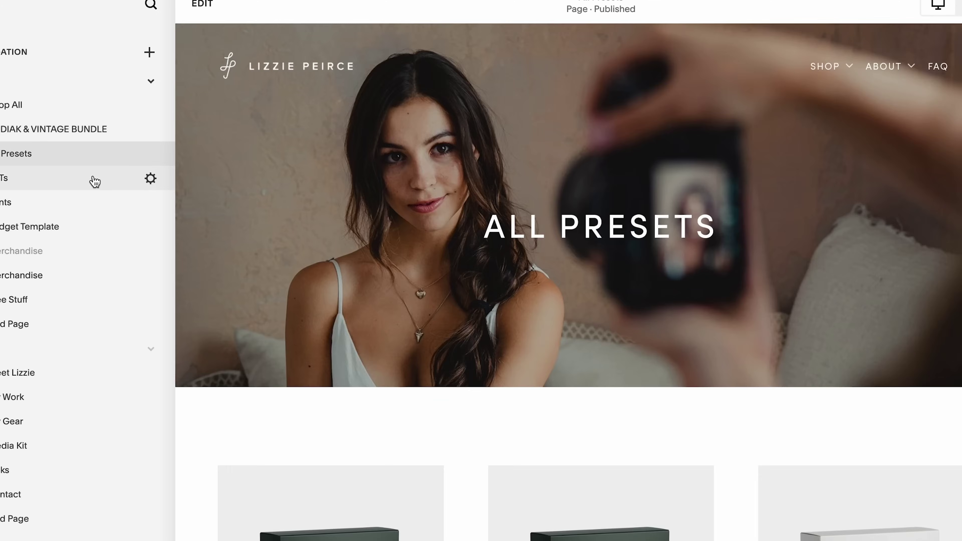
Preview the LUTs and Meet Lizzie pages, opening and closing Meet Lizzie's page settings
click(94, 179)
click(136, 373)
click(151, 376)
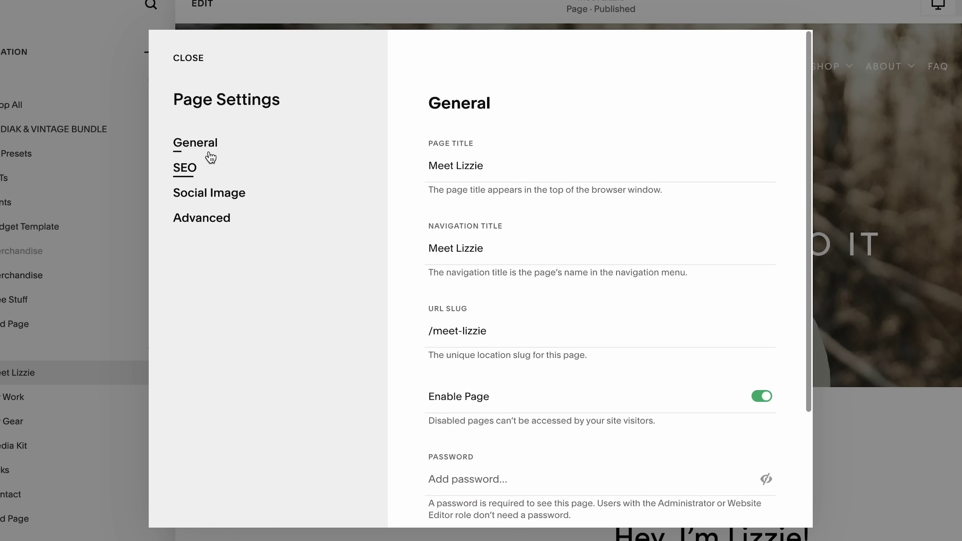
click(140, 292)
Open the Kodiak & Vintage Bundle page for editing and inspect its COMING SOON marquee block
click(64, 129)
click(202, 4)
scroll(560, 187, down, 10)
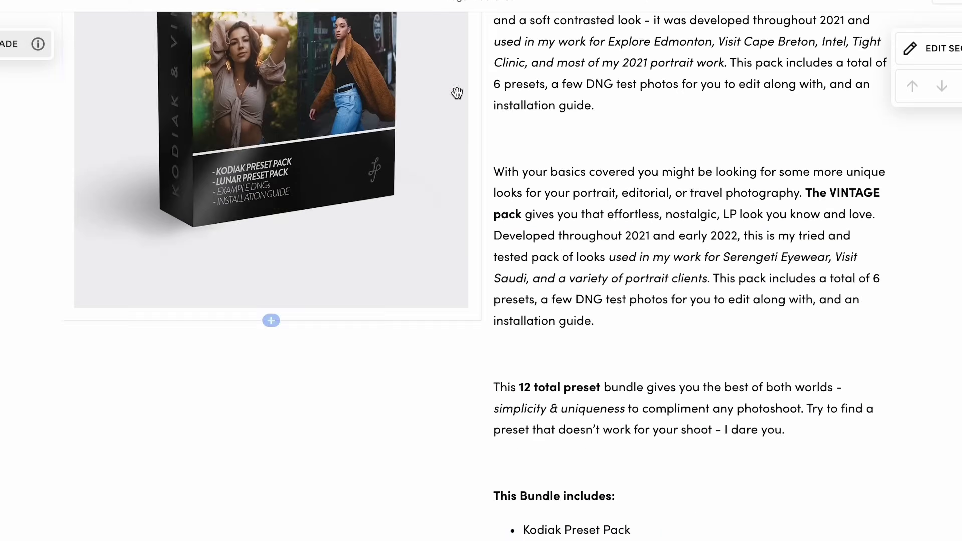
scroll(559, 187, up, 10)
double_click(584, 150)
click(868, 170)
key(Escape)
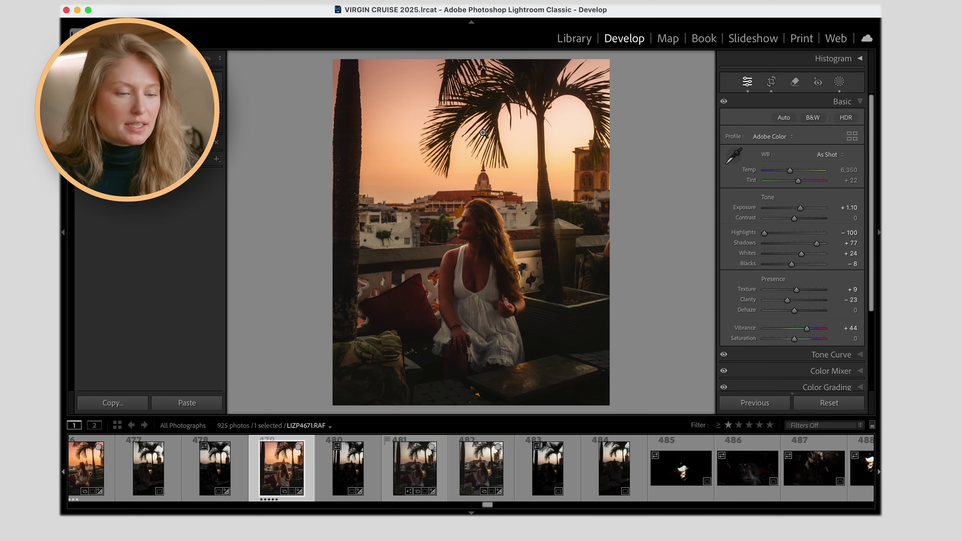
Open the other palm-terrace sunset portrait, LIZP4673-Enhanced-NR.dng, from the filmstrip
click(416, 475)
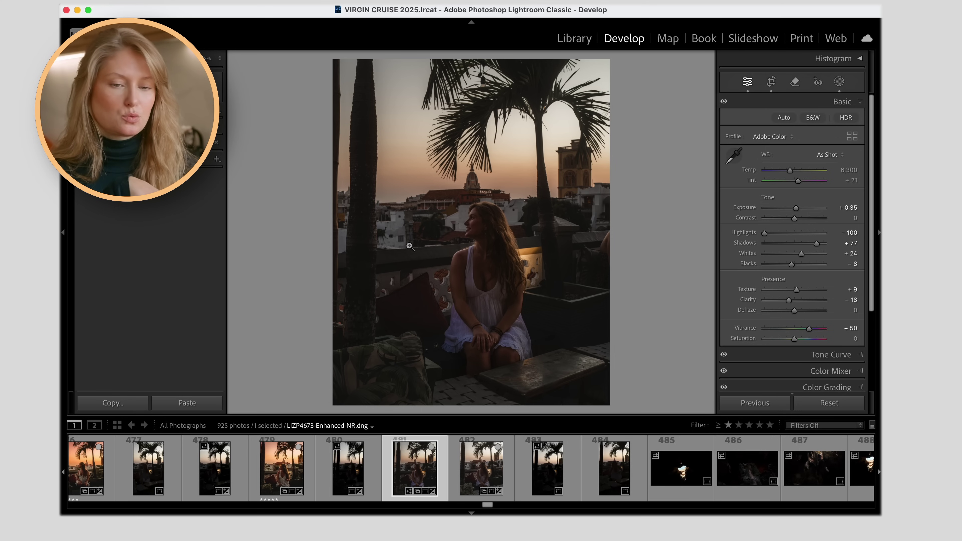
scroll(151, 279, up, 5)
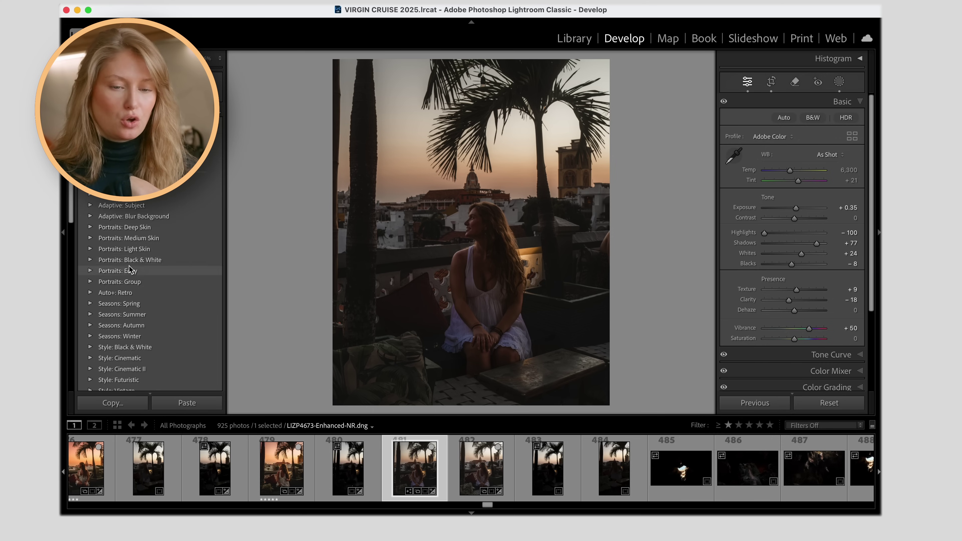
scroll(150, 296, up, 10)
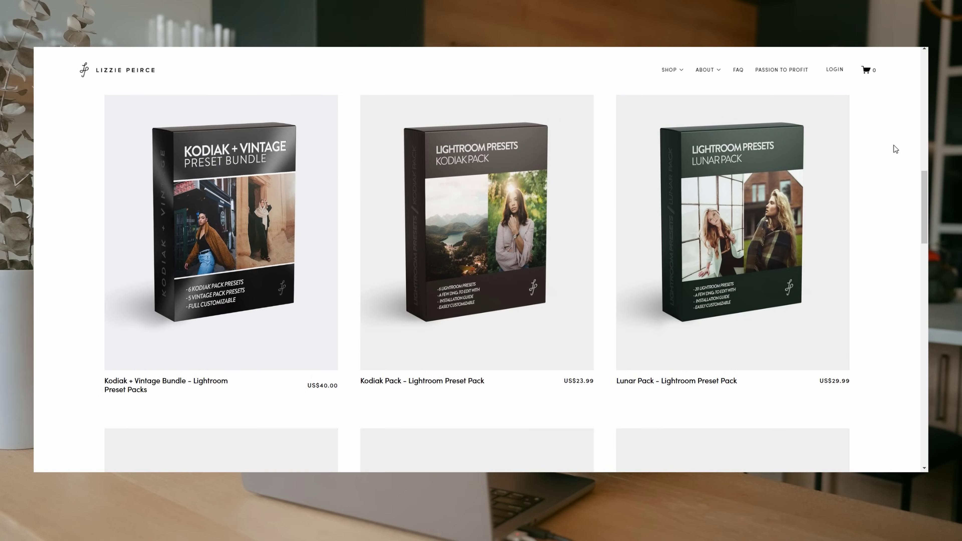
Open the Kodiak Pack – Lightroom Preset Pack product page, priced US$23.99, with its six presets
click(470, 224)
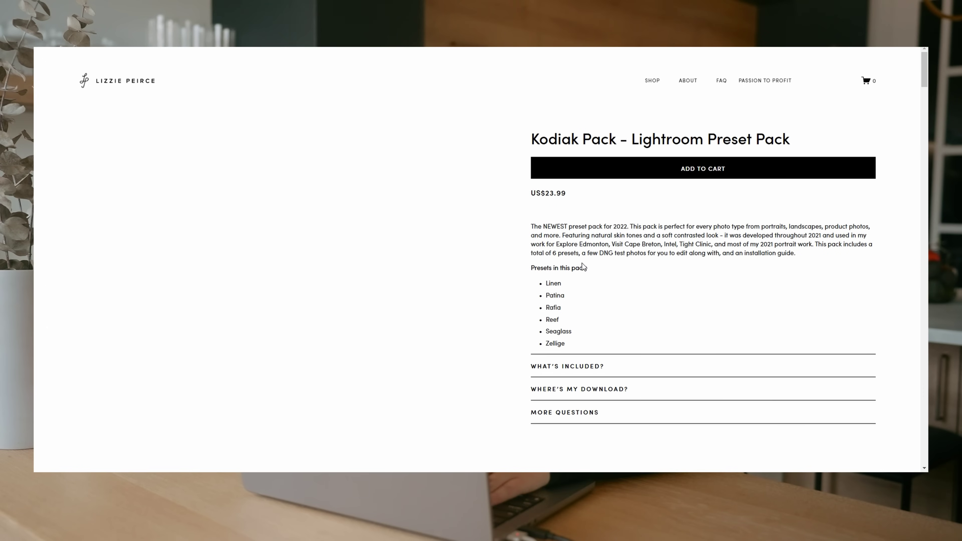
scroll(587, 273, down, 3)
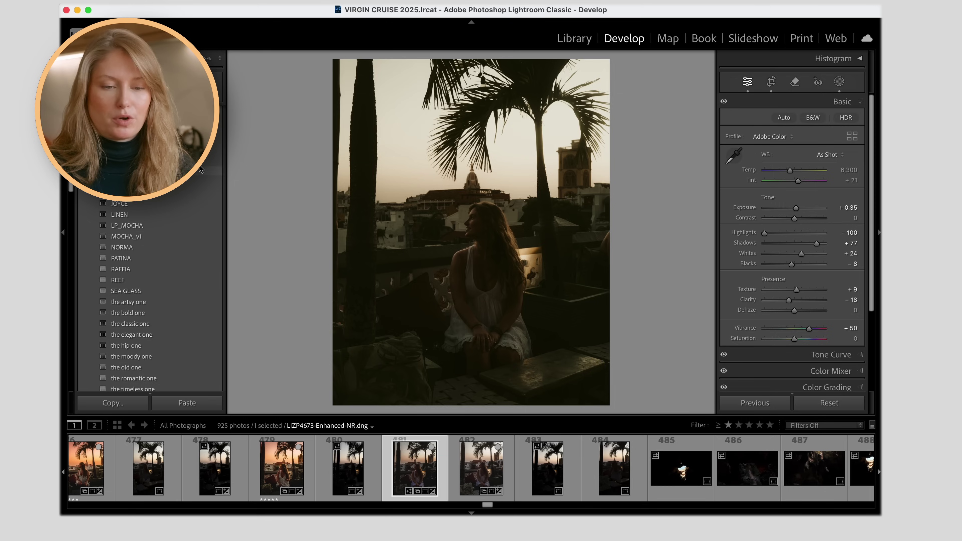
Apply the RAFFIA preset to the portrait and set Exposure +0.90, Shadows +78 and Highlights −92
scroll(135, 286, up, 1)
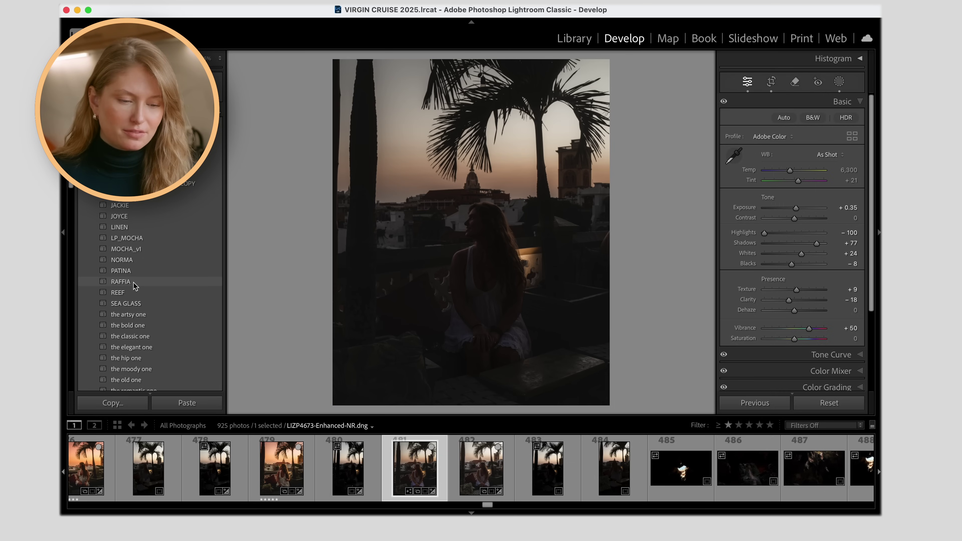
click(134, 283)
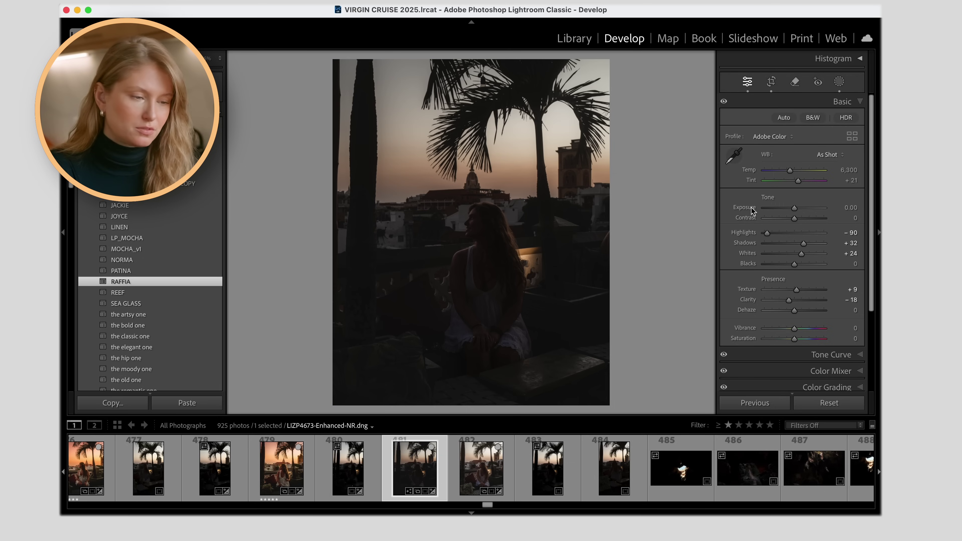
scroll(750, 206, up, 5)
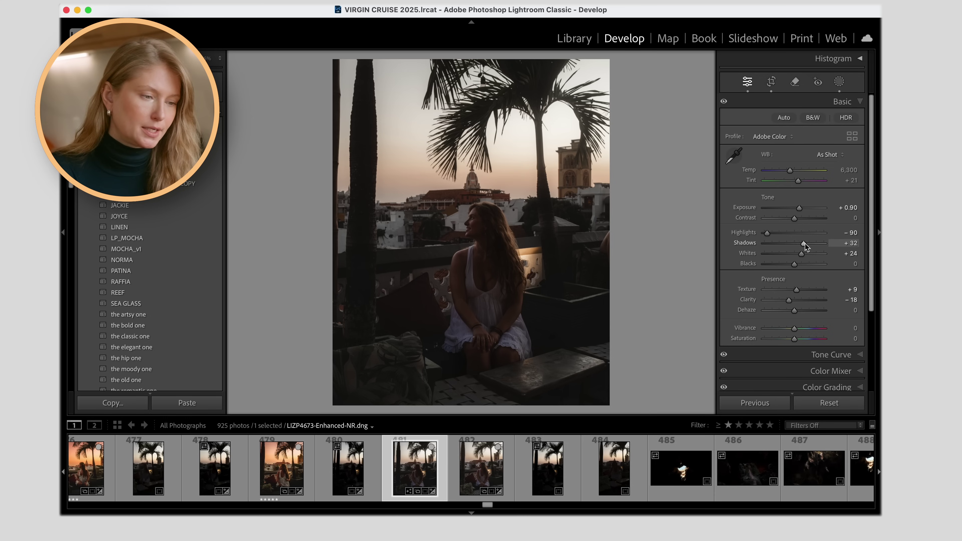
drag(803, 244, 850, 246)
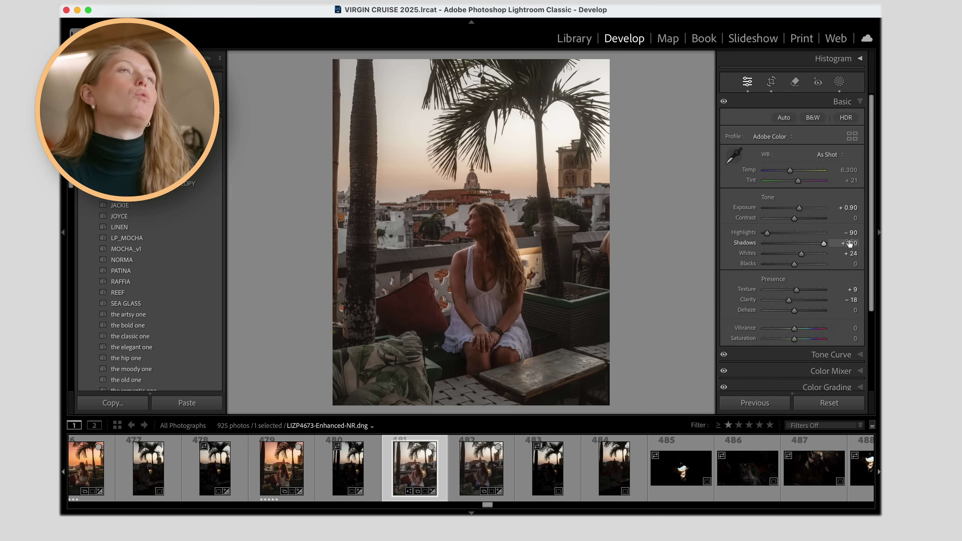
drag(824, 245, 823, 246)
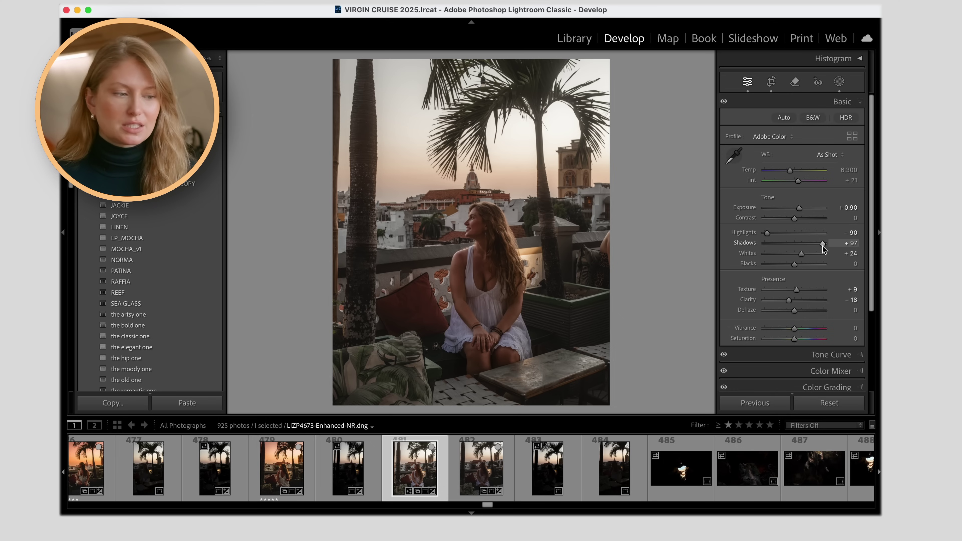
drag(824, 248, 816, 247)
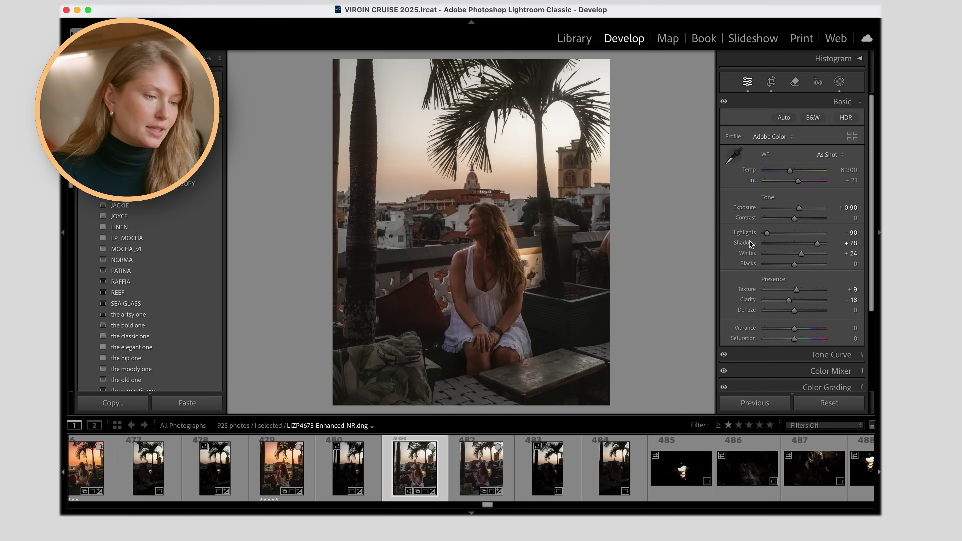
drag(768, 233, 767, 234)
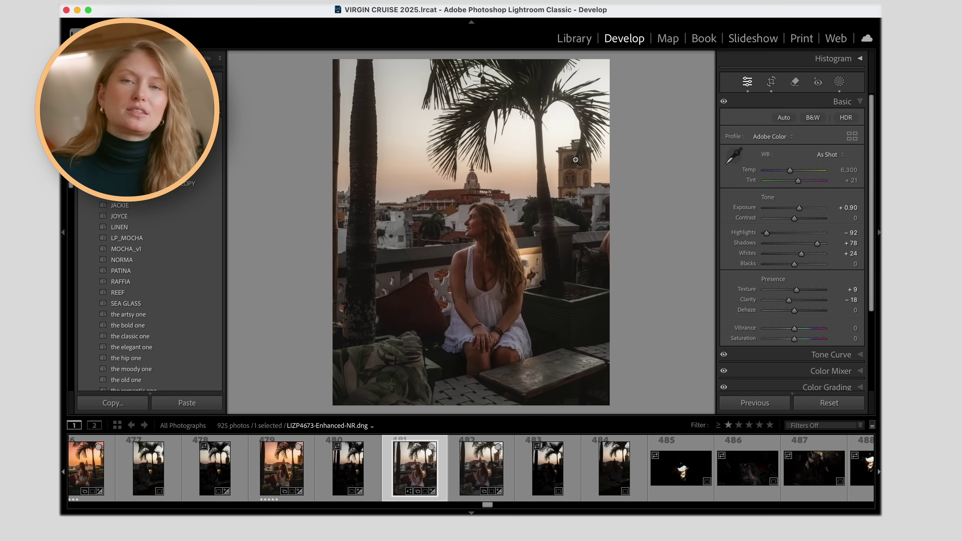
key(shift+w)
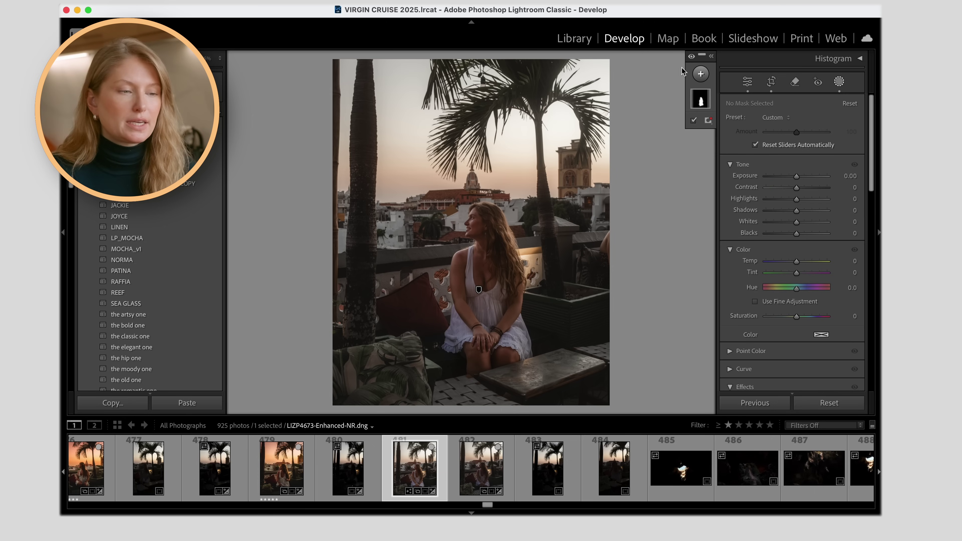
Tighten the 4x5 crop from the top-left corner and apply it
click(772, 82)
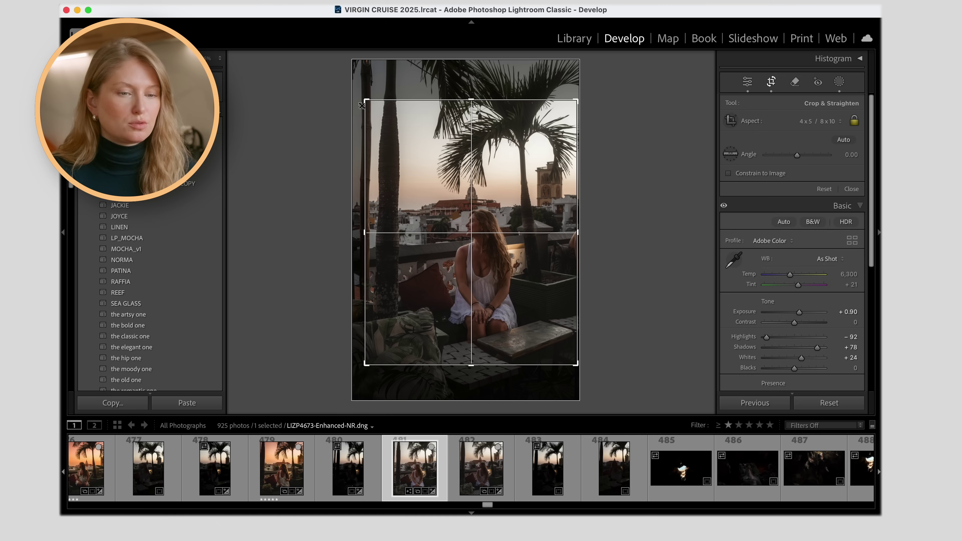
drag(365, 103, 370, 103)
key(Return)
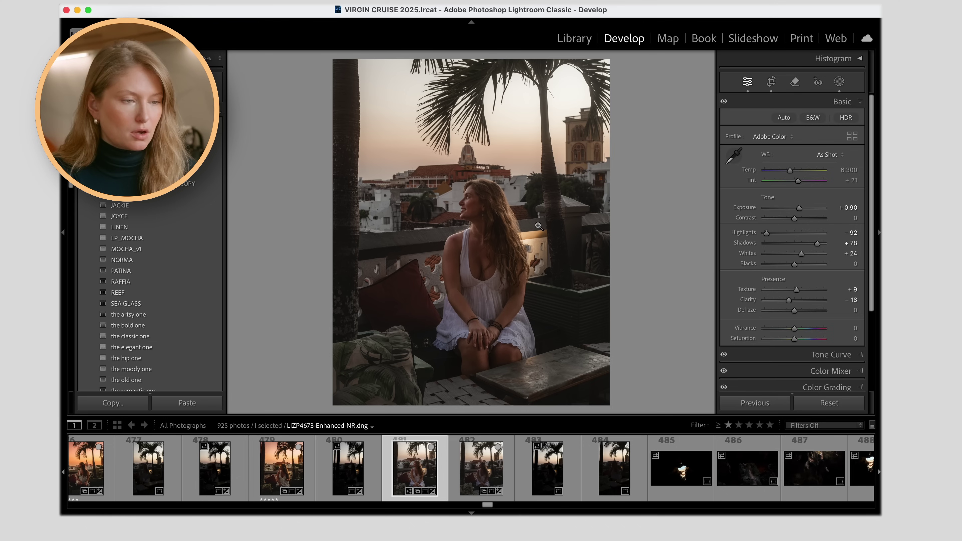
Add a brush mask beside the woman with Whites and Highlights at −100
click(839, 81)
click(701, 74)
click(706, 178)
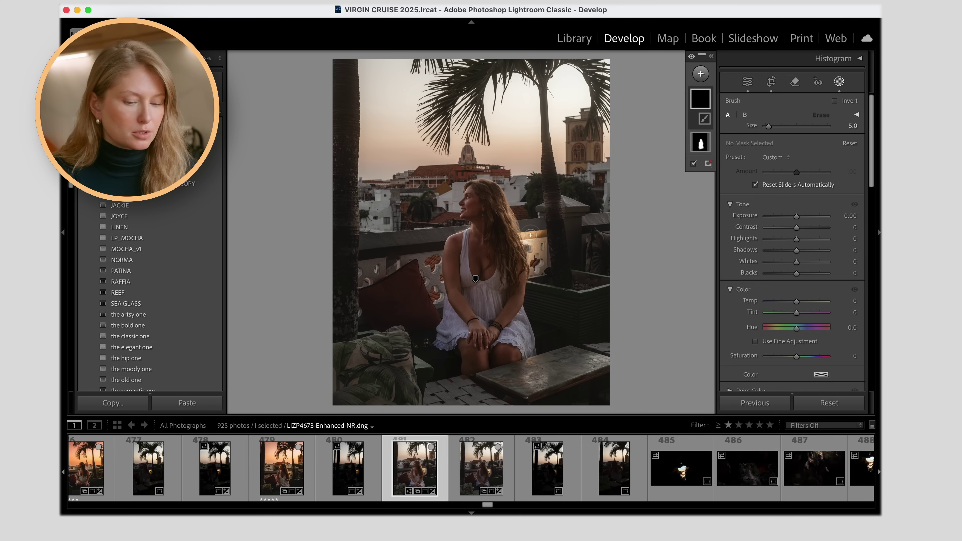
key(z)
scroll(476, 278, up, 5)
mouse_move(637, 250)
mouse_down()
mouse_move(641, 235)
mouse_move(632, 293)
mouse_up()
drag(797, 261, 722, 264)
drag(797, 239, 719, 246)
Paint the brush mask over the wall beside her and drop its Saturation to −71
key(o)
key(o)
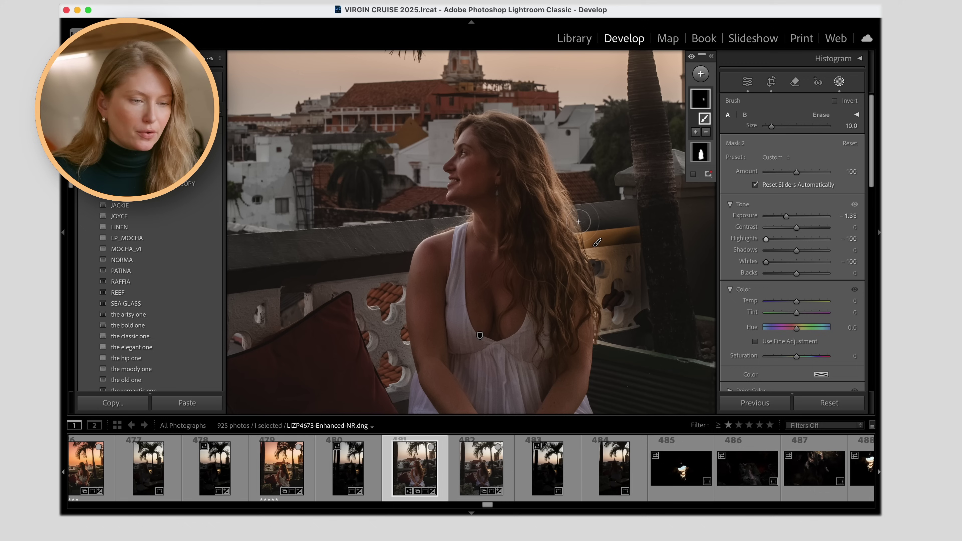
scroll(587, 223, down, 3)
scroll(587, 223, down, 2)
drag(587, 223, 624, 316)
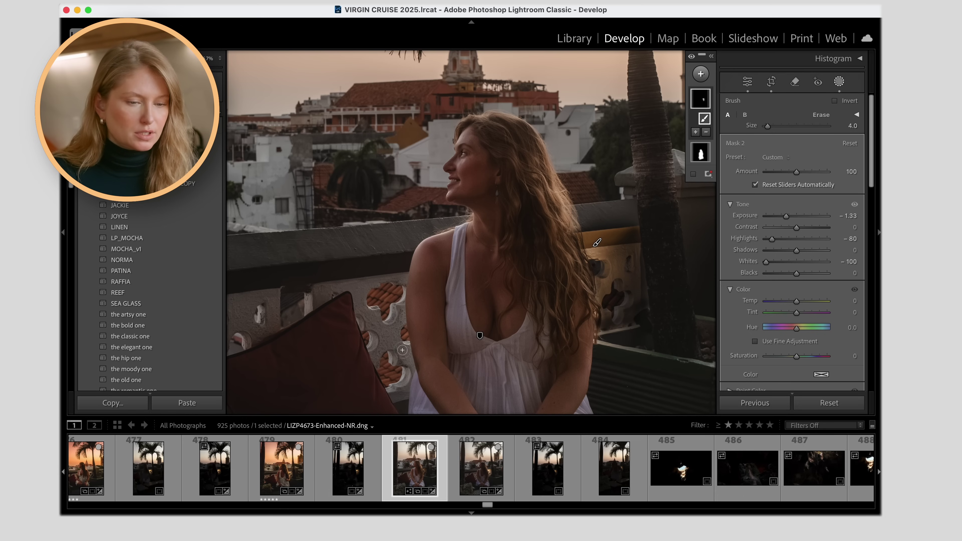
drag(797, 357, 774, 359)
key(bracketleft)
key(bracketleft)
key(bracketleft)
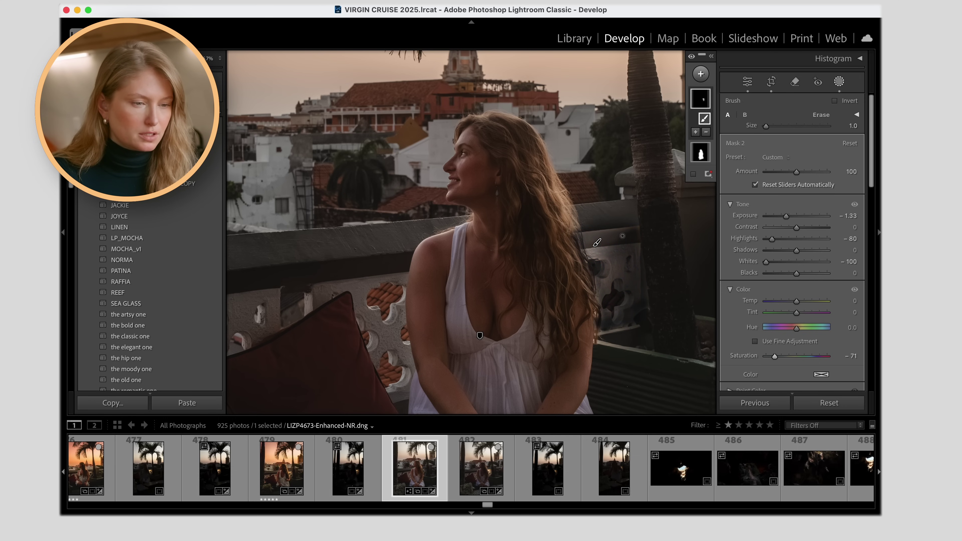
key(bracketright)
key(bracketright)
key(o)
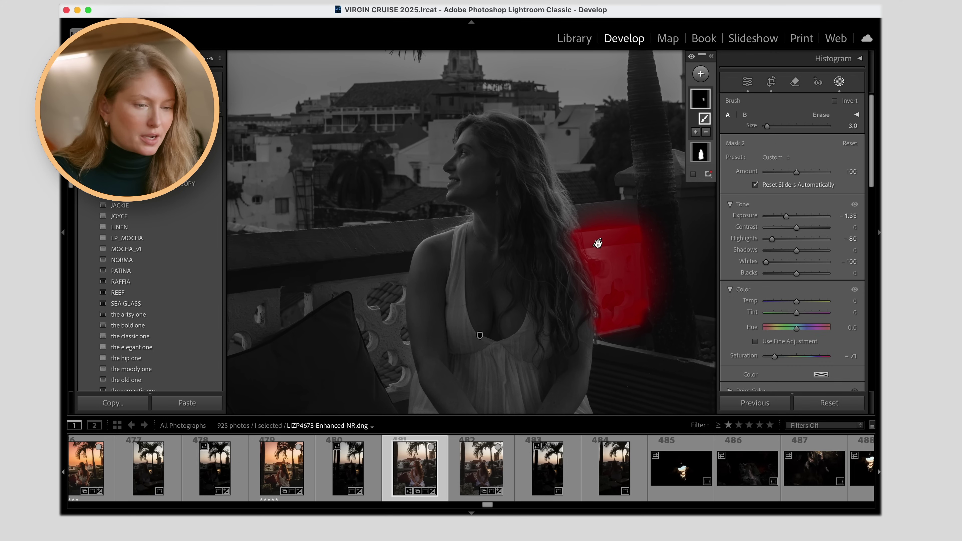
key(o)
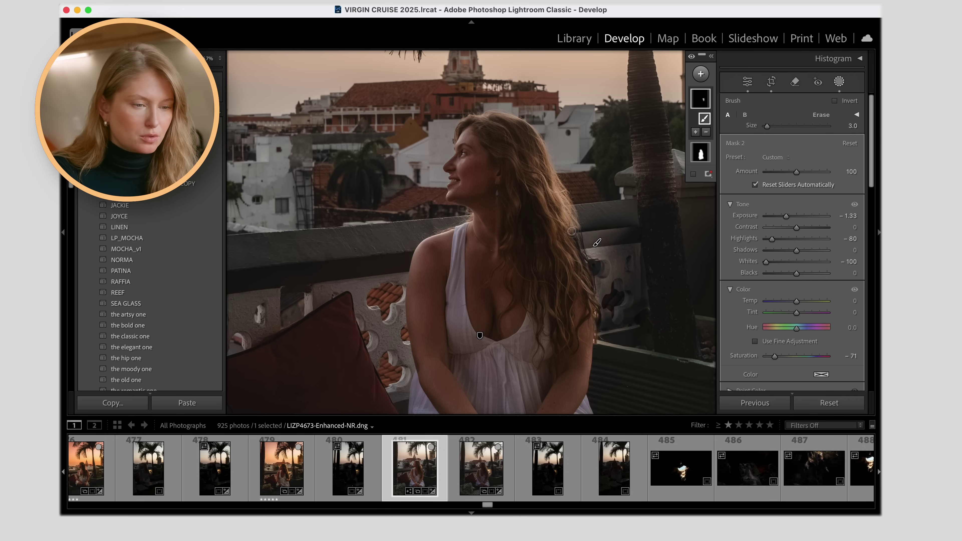
Erase the mask from her hair and extend it down the wall toward the pipe opening
key(alt)
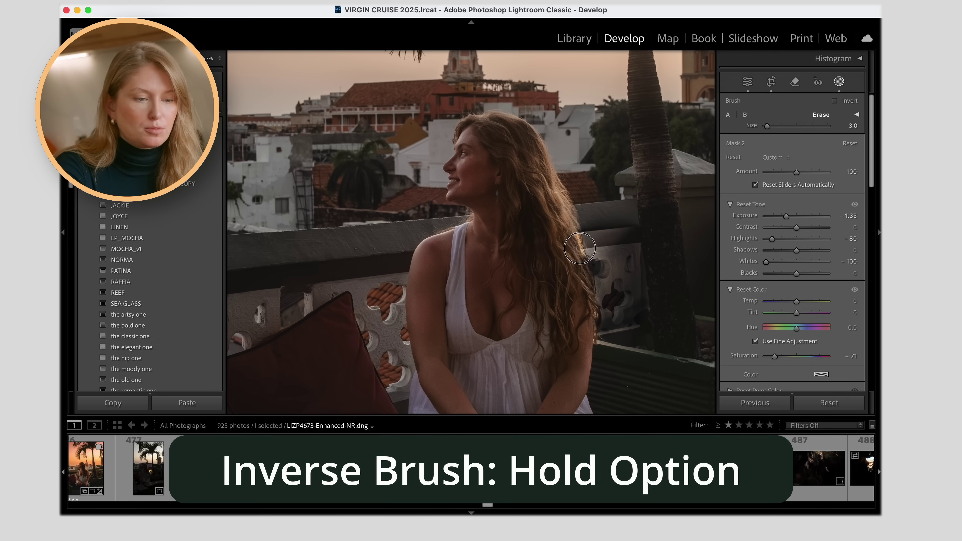
mouse_move(575, 226)
mouse_down()
mouse_move(590, 291)
mouse_move(656, 223)
mouse_move(606, 273)
mouse_up()
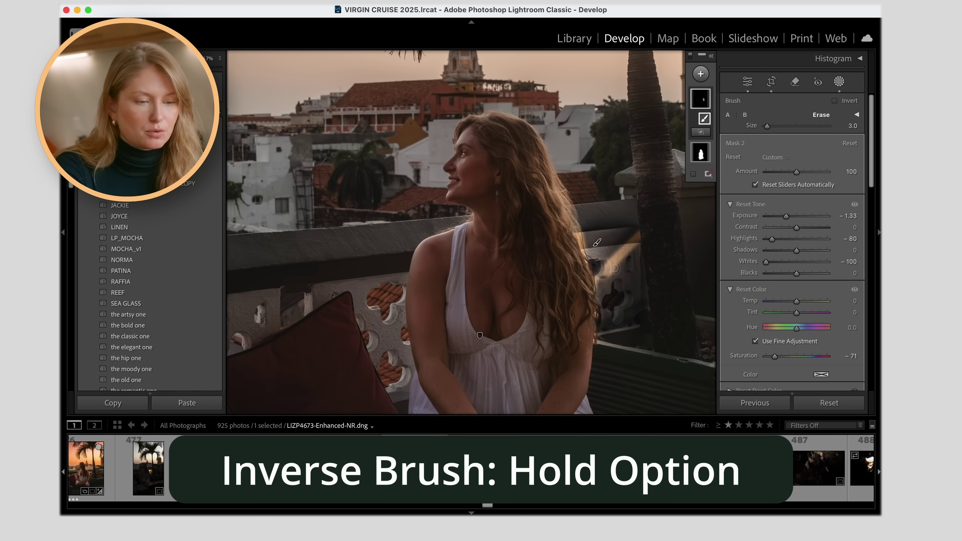
click(614, 268)
key(super+z)
key(alt)
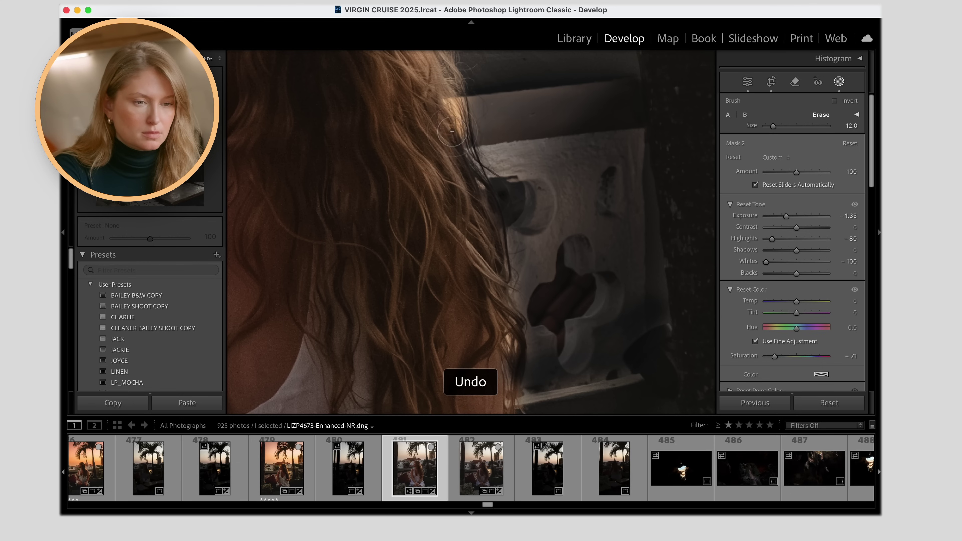
key(bracketleft)
key(bracketleft)
key(bracketleft)
key(bracketleft)
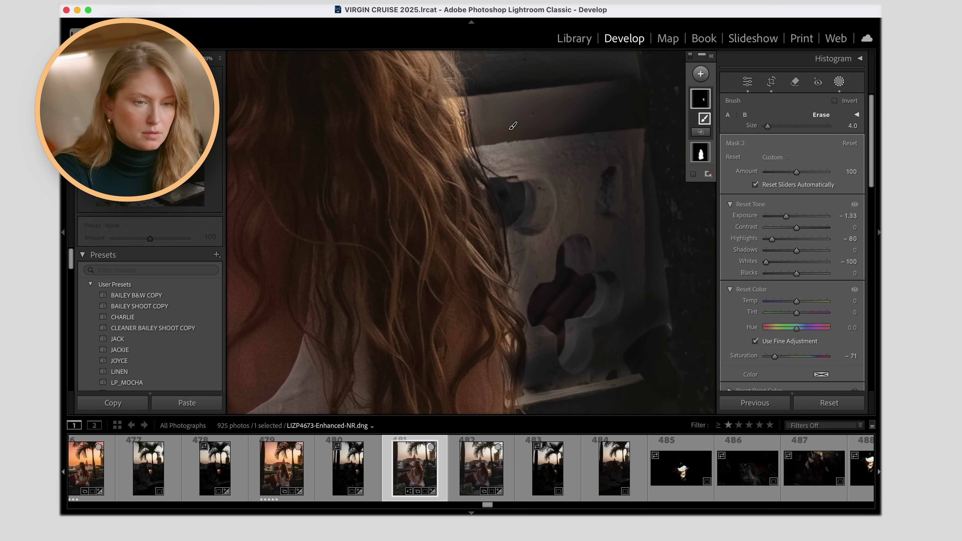
key(bracketright)
key(bracketright)
key(bracketright)
key(bracketright)
key(bracketright)
key(bracketright)
key(bracketright)
key(bracketright)
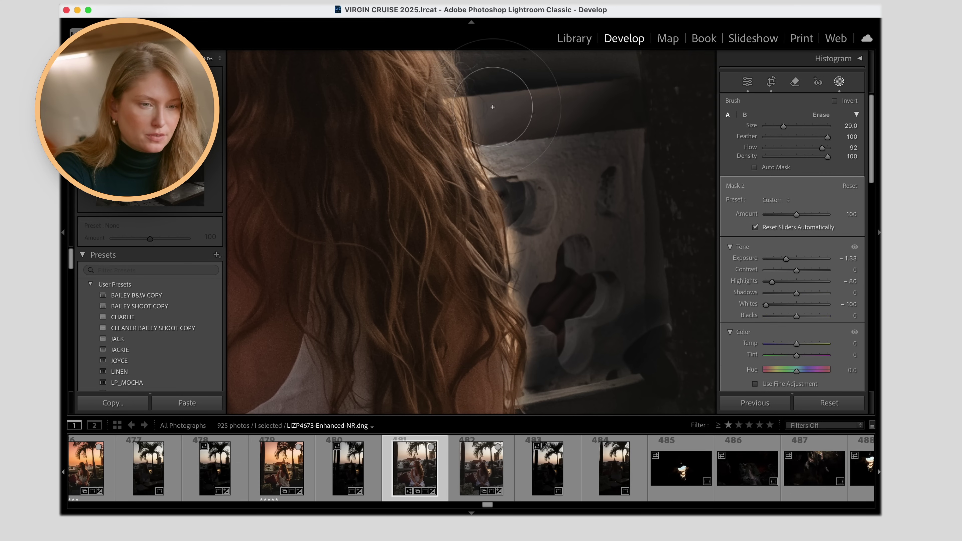
mouse_move(493, 107)
mouse_down()
mouse_move(494, 97)
mouse_move(554, 215)
mouse_move(548, 254)
mouse_move(537, 226)
mouse_move(563, 286)
mouse_move(543, 280)
mouse_move(552, 289)
mouse_move(601, 279)
mouse_up()
key(bracketleft)
key(bracketleft)
key(z)
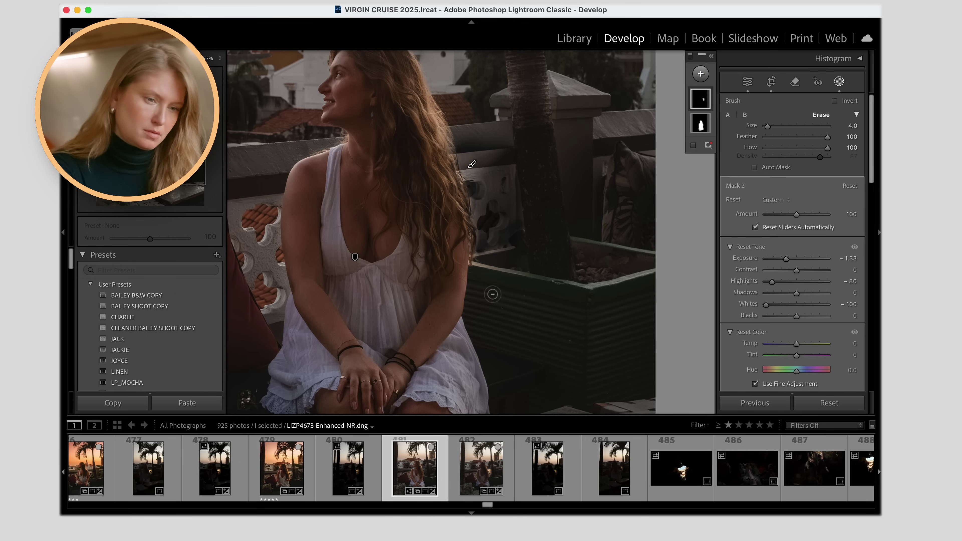
key(alt)
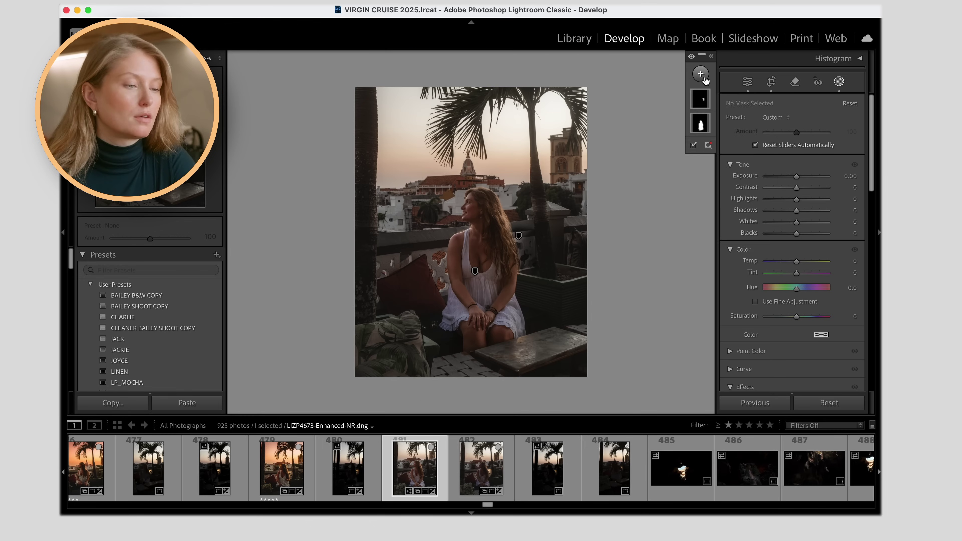
Add a Select Sky mask with Highlights −47, Exposure 0.09 and Saturation 74
click(701, 74)
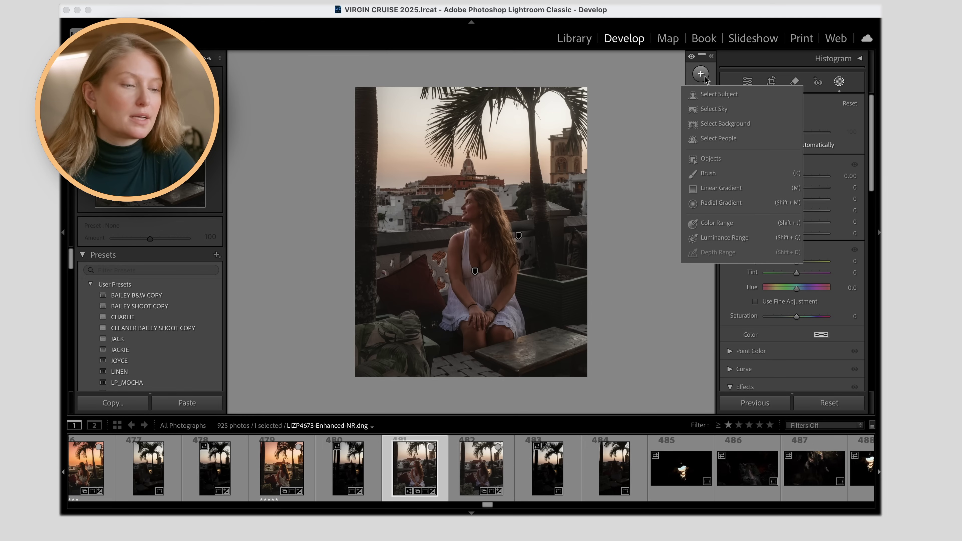
click(711, 111)
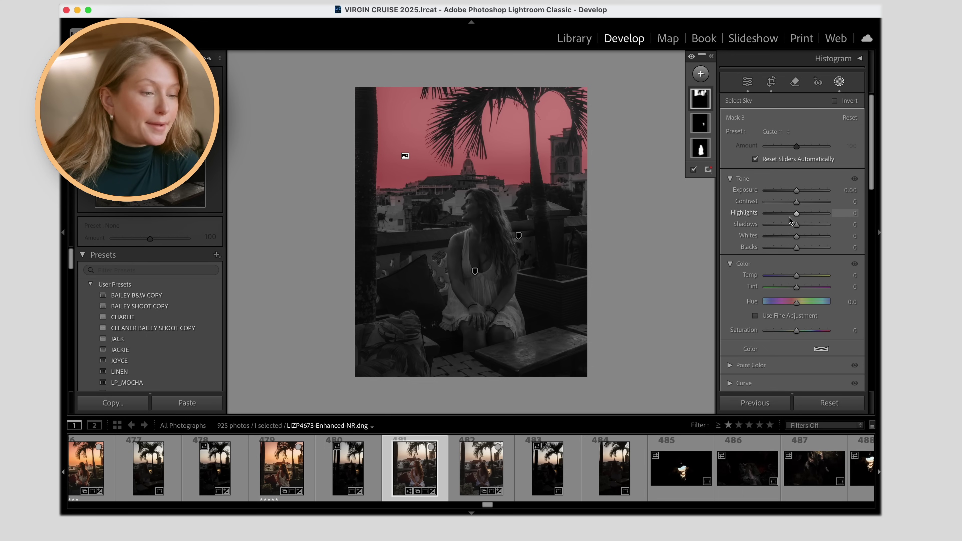
drag(797, 213, 792, 194)
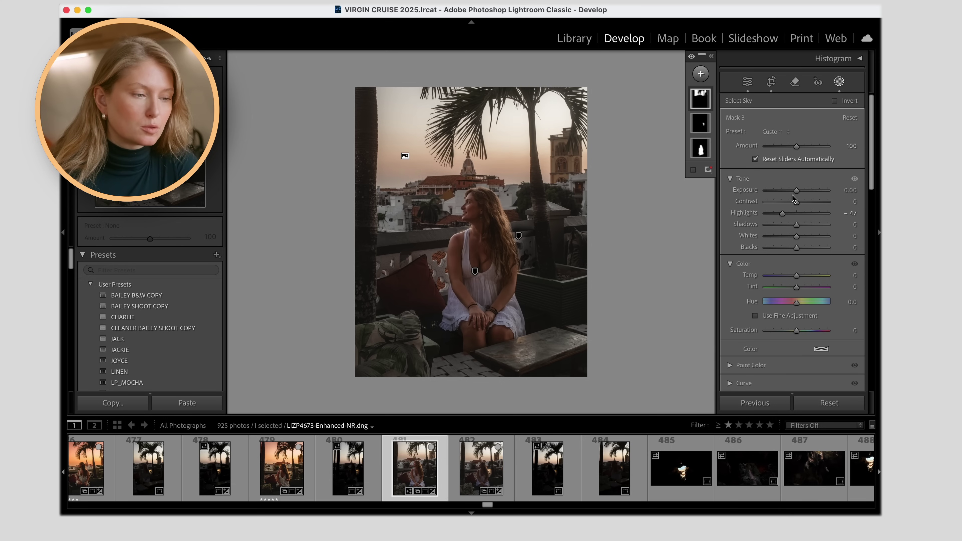
click(796, 191)
drag(797, 331, 819, 333)
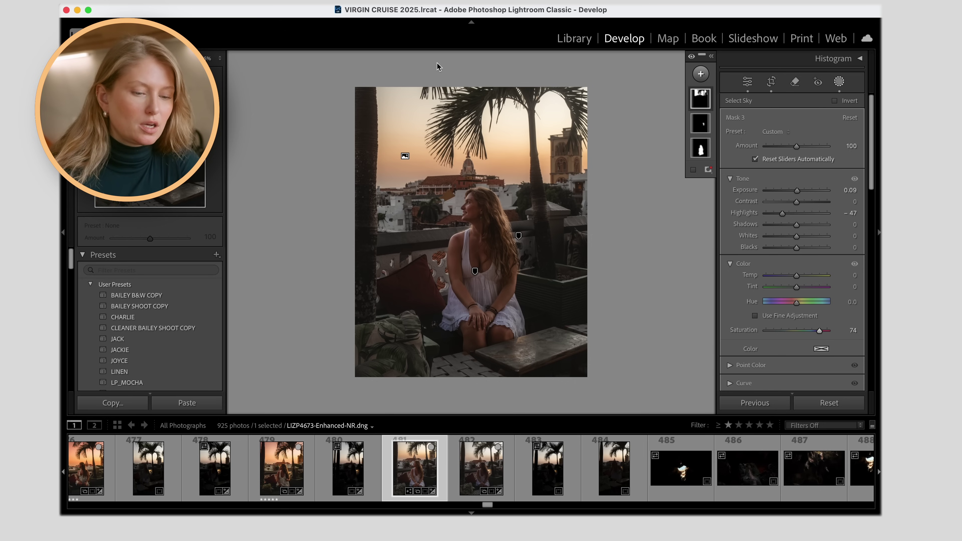
click(701, 73)
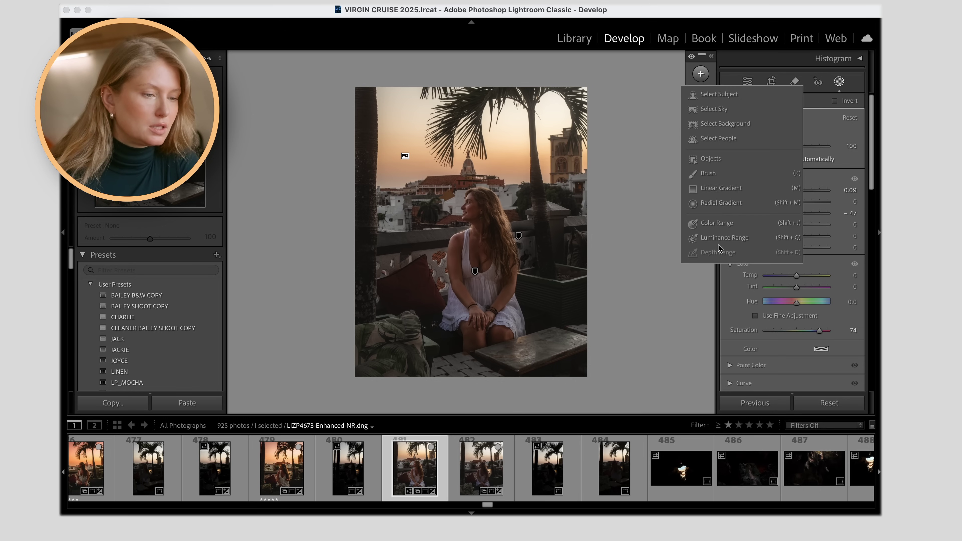
Add a linear gradient from the top to the rooftops, shift it higher, and set Temp 46, Tint 98
click(711, 189)
drag(485, 63, 488, 330)
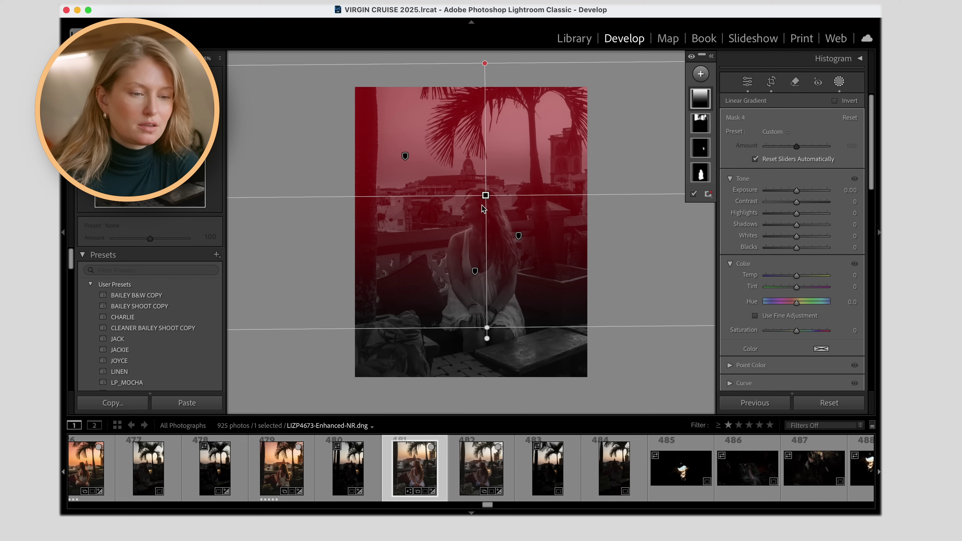
mouse_move(487, 196)
mouse_down()
mouse_move(489, 107)
mouse_move(479, 208)
mouse_up()
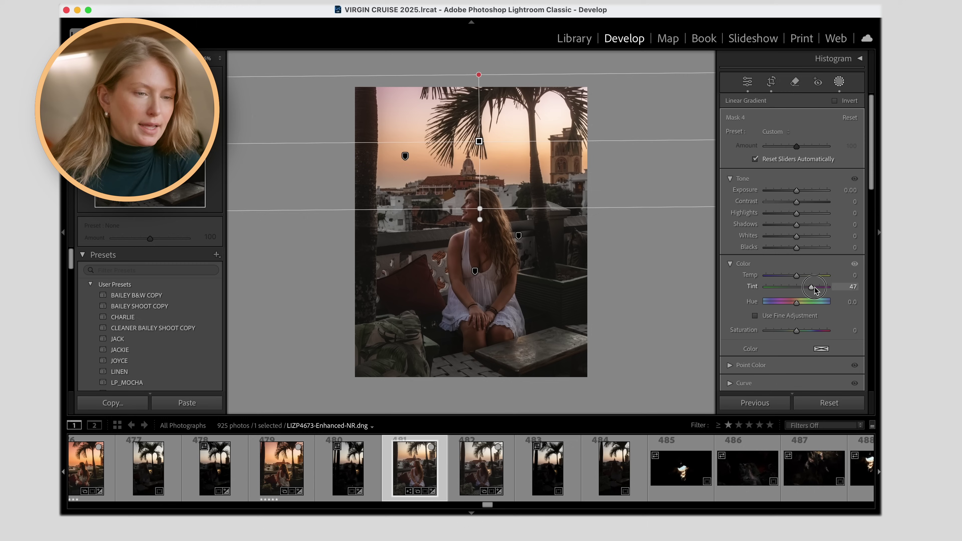
drag(815, 290, 857, 289)
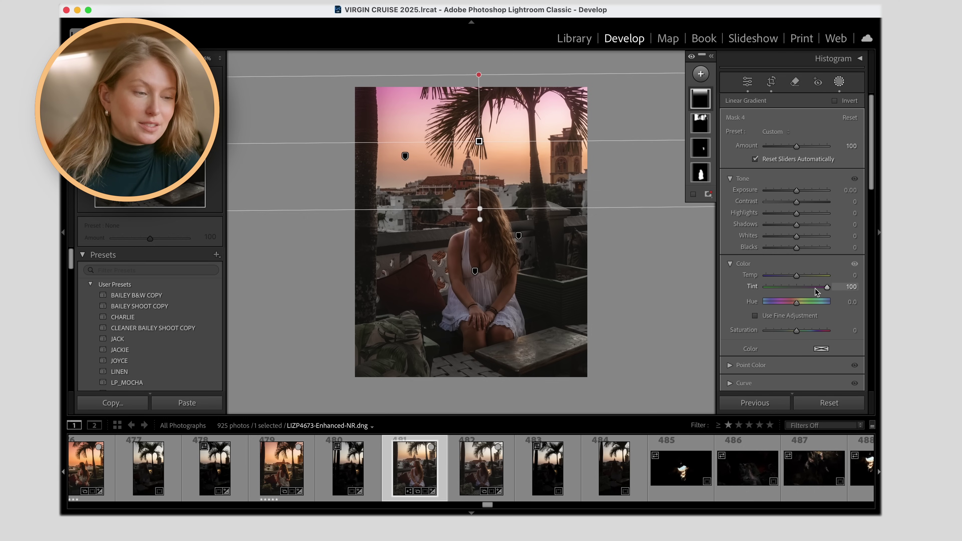
drag(803, 276, 812, 279)
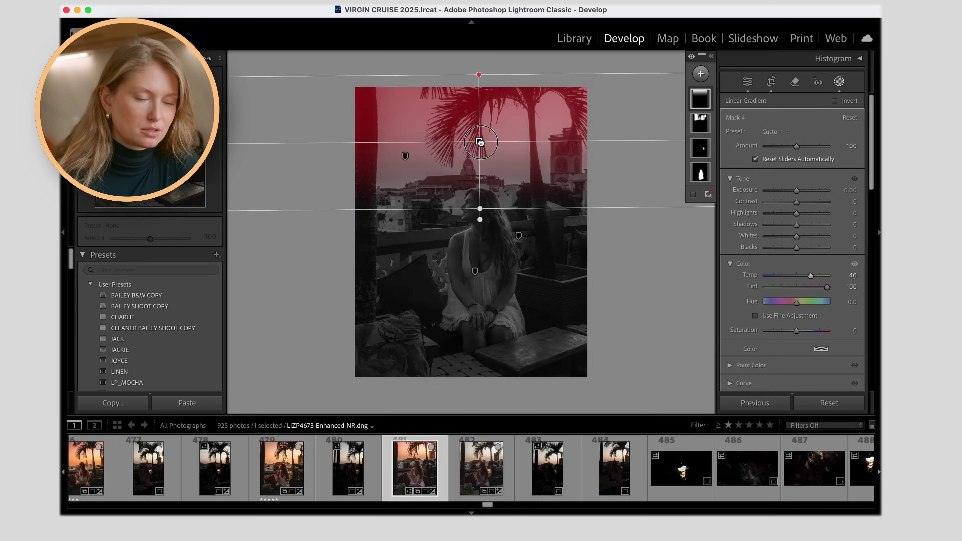
click(703, 101)
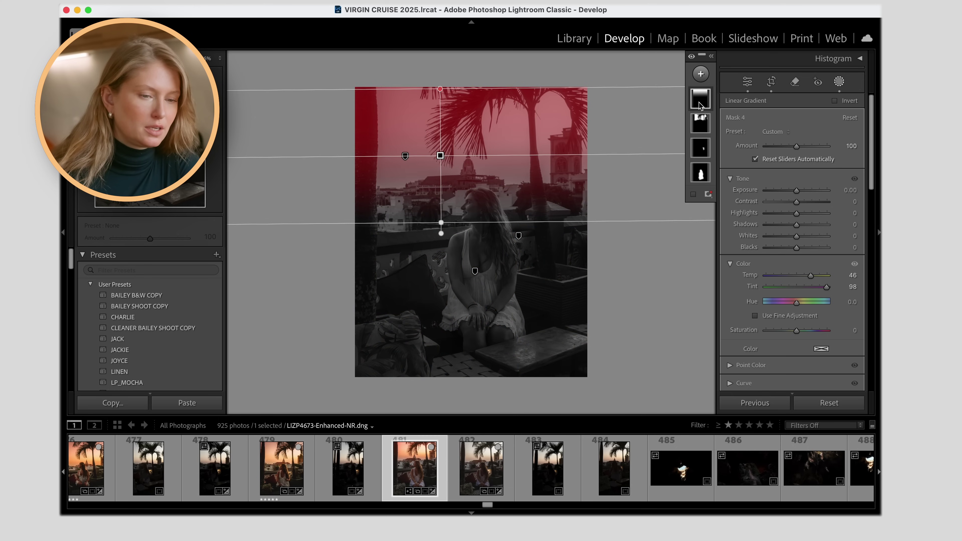
click(700, 105)
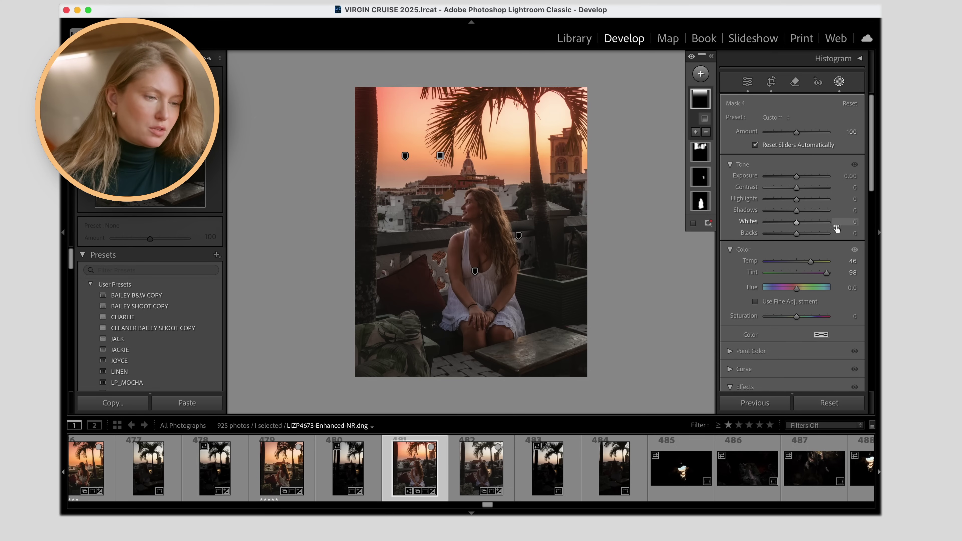
click(839, 84)
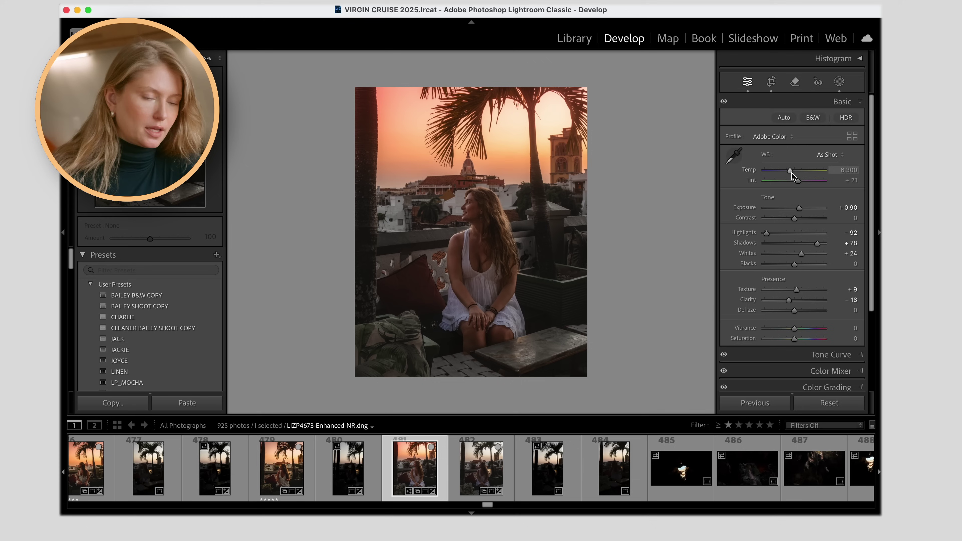
Warm the whole photo to Temp 6,976 and grade the highlights yellow-orange (H 36, S 23)
mouse_move(792, 173)
mouse_down()
mouse_move(804, 173)
mouse_move(795, 172)
mouse_up()
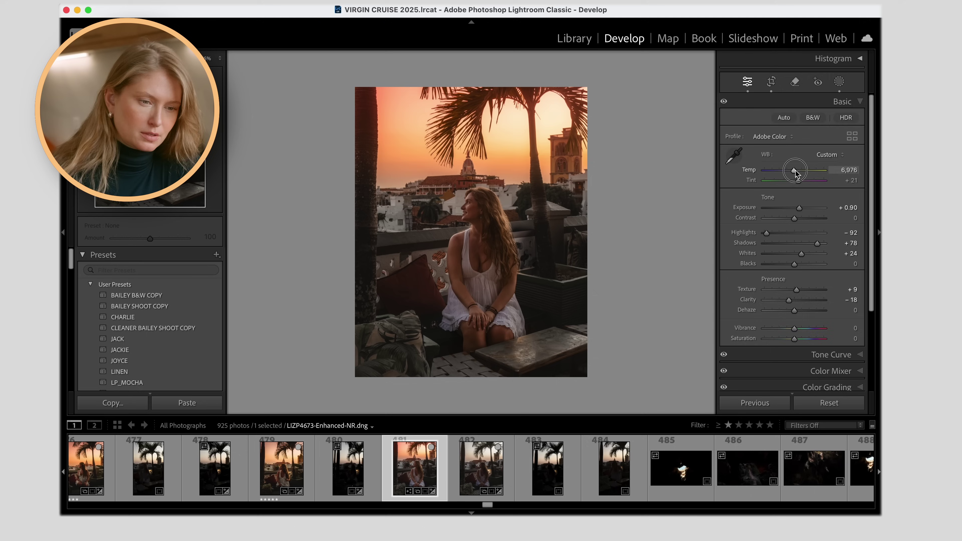
scroll(833, 266, down, 3)
click(860, 297)
scroll(849, 228, up, 2)
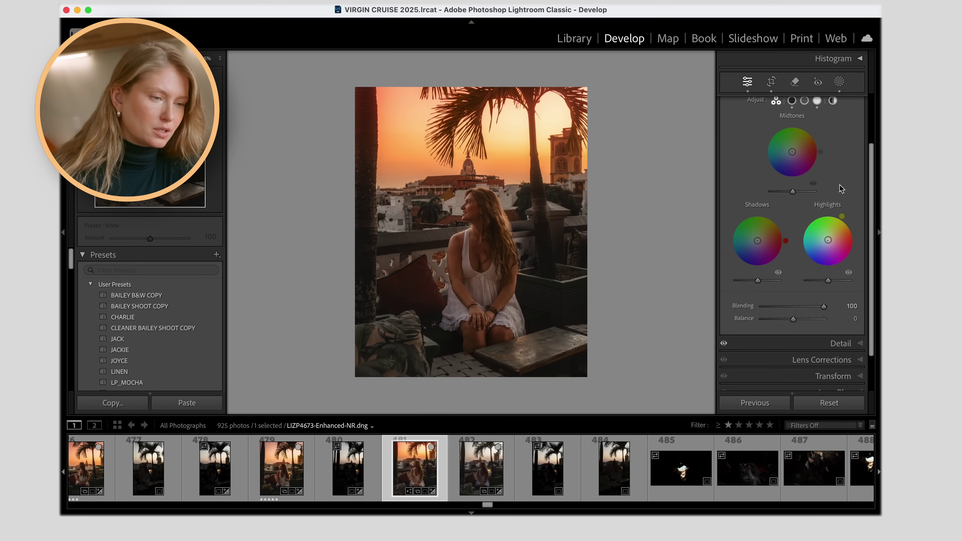
scroll(754, 160, up, 1)
drag(828, 256, 851, 240)
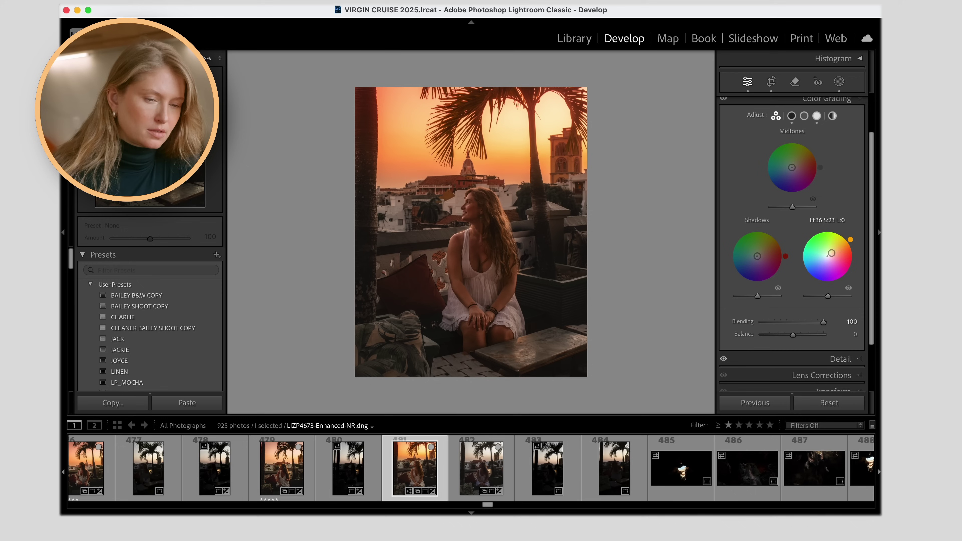
scroll(833, 170, up, 2)
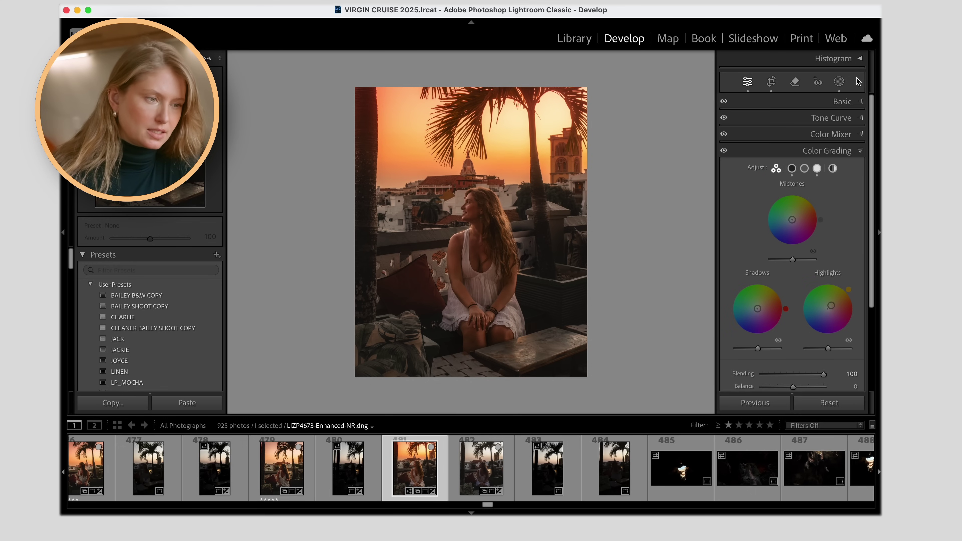
click(859, 108)
Set the linear gradient mask's Saturation to −22 and lower the sky mask's Saturation to 40
click(839, 82)
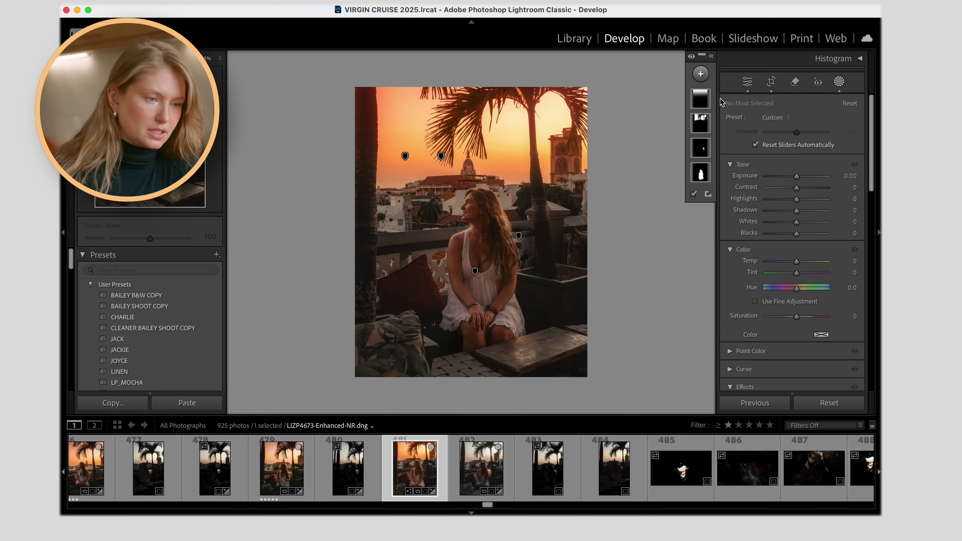
click(701, 99)
mouse_move(797, 330)
mouse_down()
mouse_move(780, 333)
mouse_move(790, 332)
mouse_up()
click(701, 151)
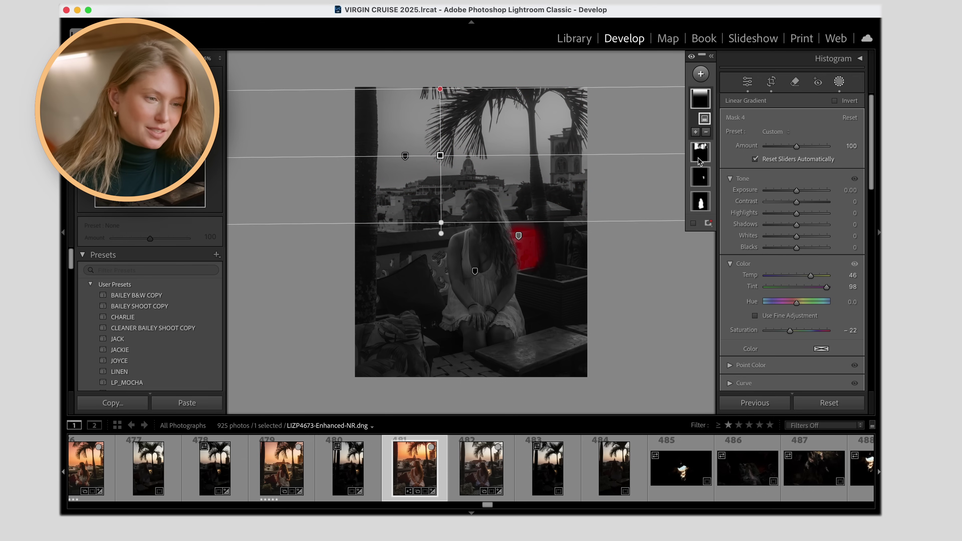
mouse_move(820, 330)
mouse_down()
mouse_move(794, 334)
mouse_move(808, 332)
mouse_up()
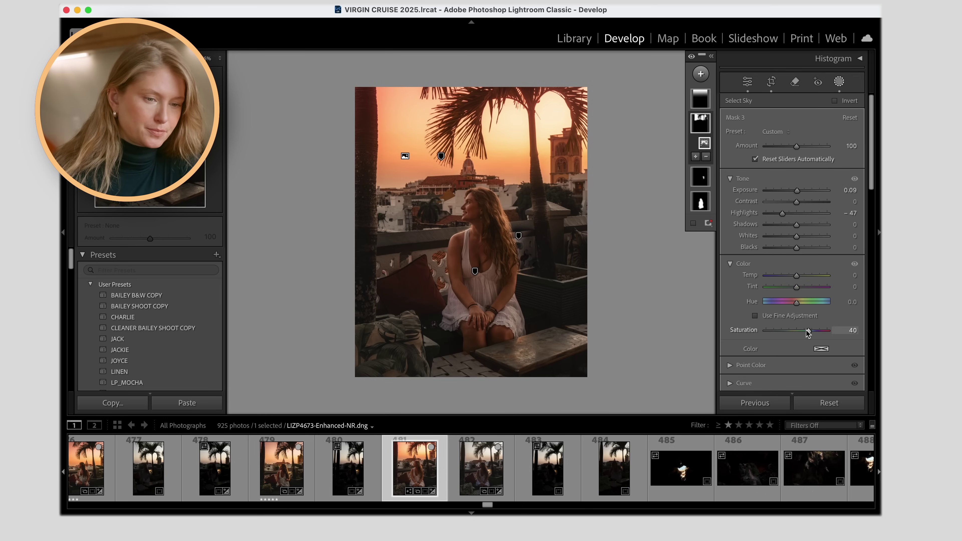
Darken the bottom-left corner with a linear gradient at Exposure −1.07 and the bottom-right at −2.40
click(701, 74)
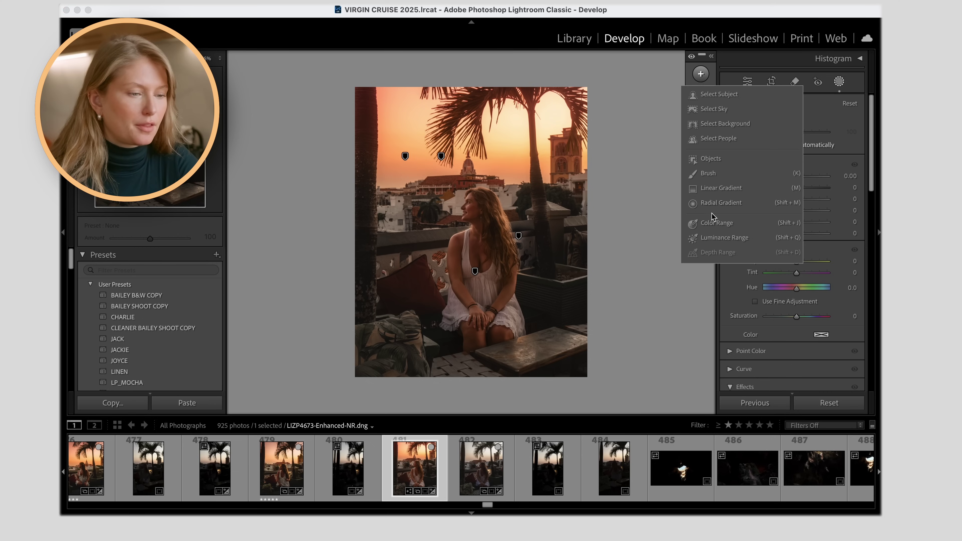
key(m)
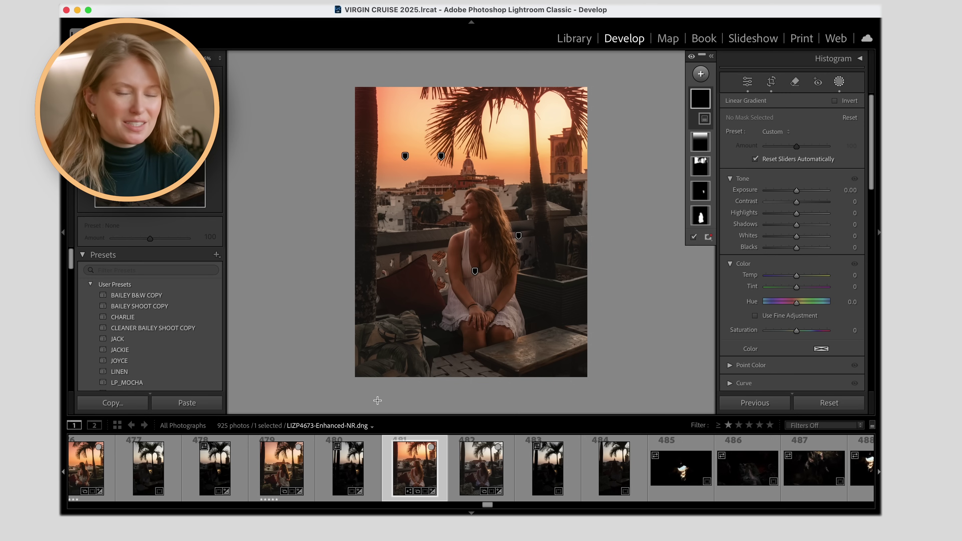
drag(377, 395, 452, 304)
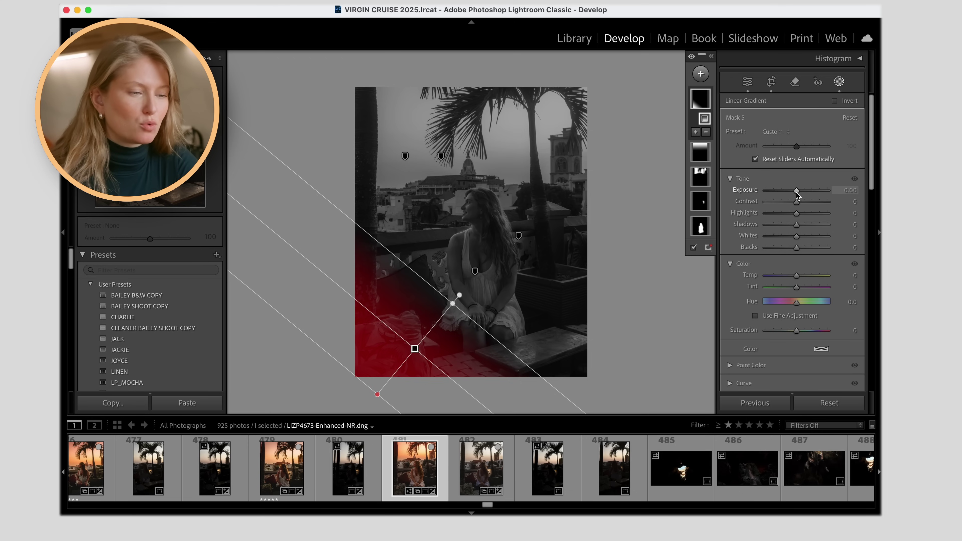
drag(797, 193, 789, 190)
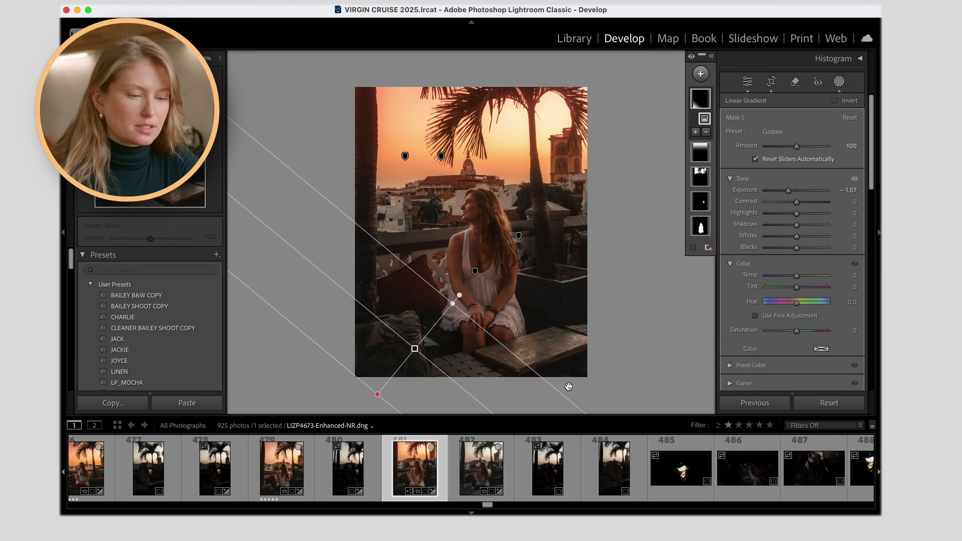
drag(576, 389, 535, 291)
drag(796, 191, 776, 186)
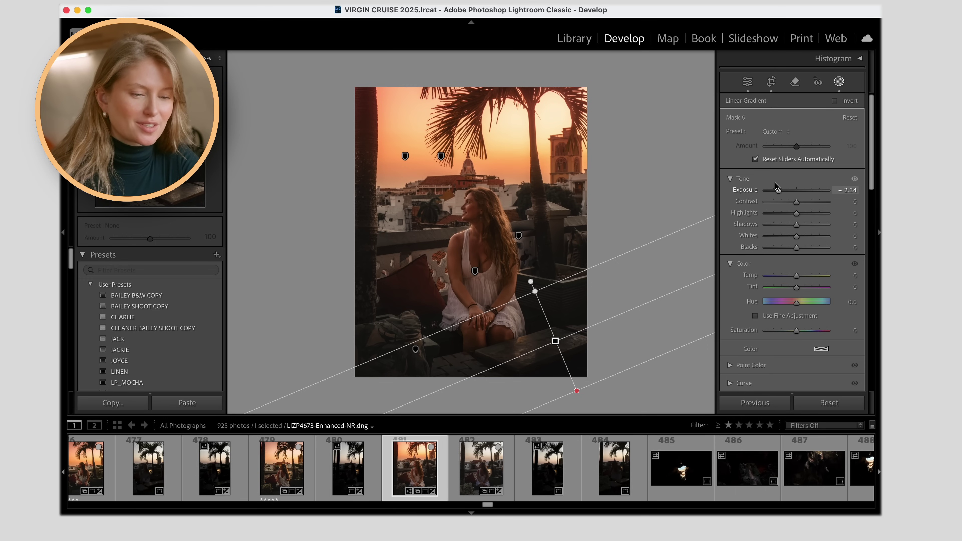
click(701, 74)
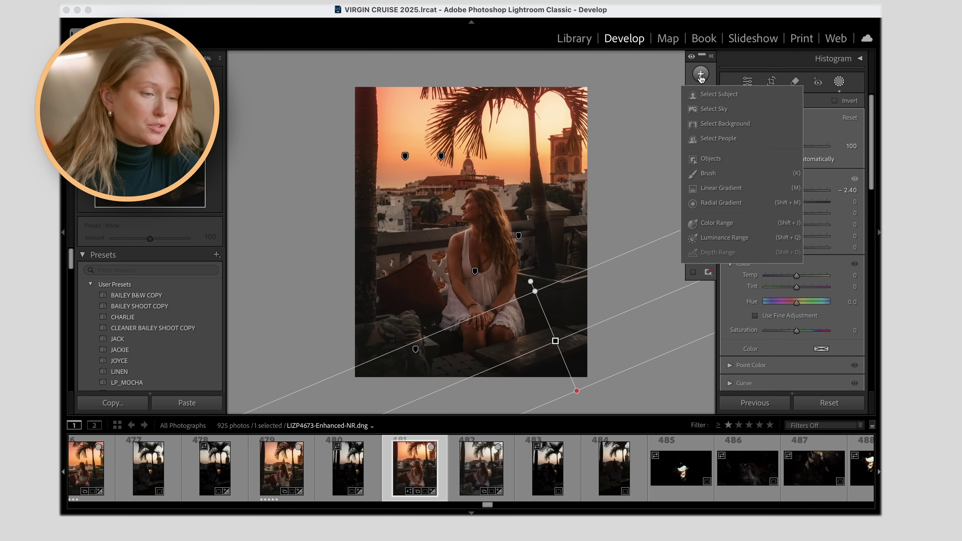
Add an inverted radial gradient around the woman with Feather 38, then exit masking
click(712, 208)
drag(476, 246, 477, 334)
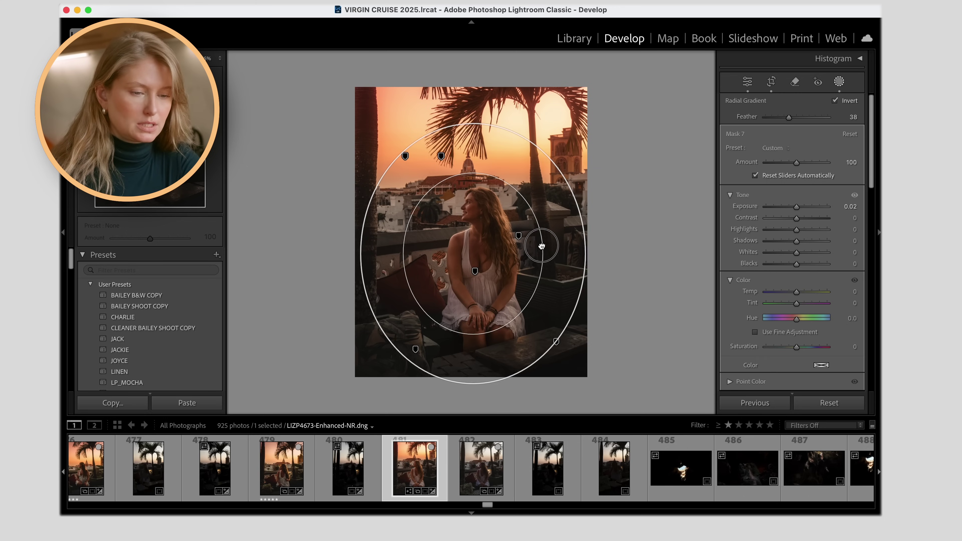
drag(544, 243, 588, 254)
click(839, 82)
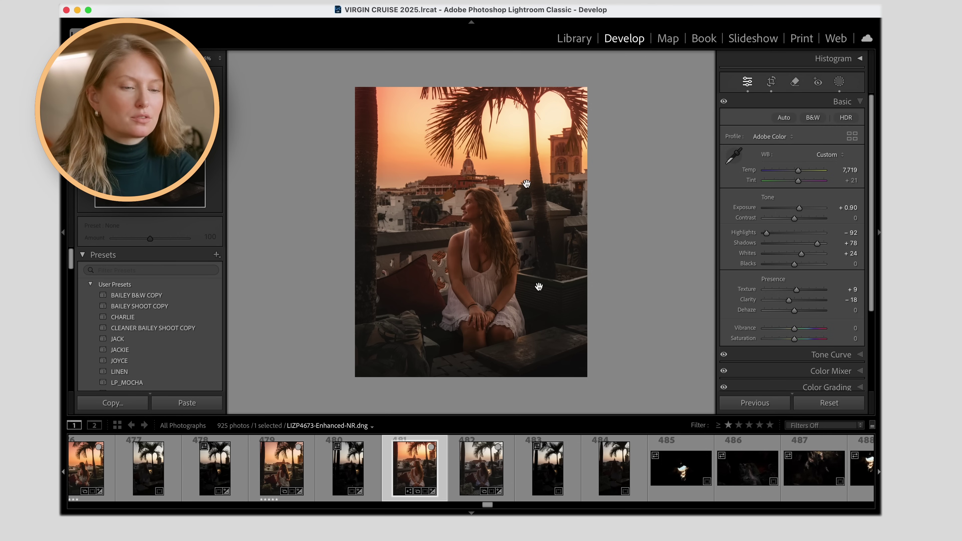
click(839, 83)
Create a Select People mask for Person 1, limited to Hair instead of Entire Person
click(701, 73)
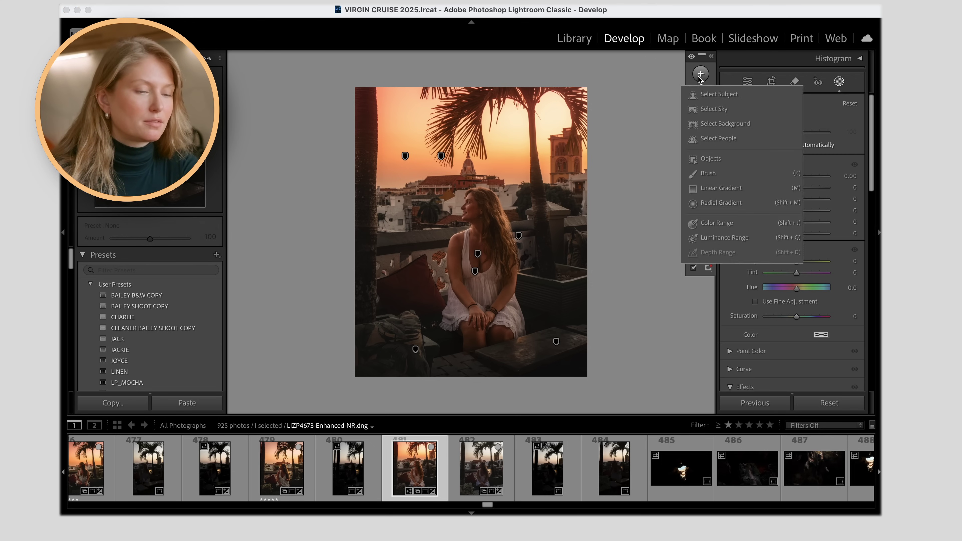
click(712, 140)
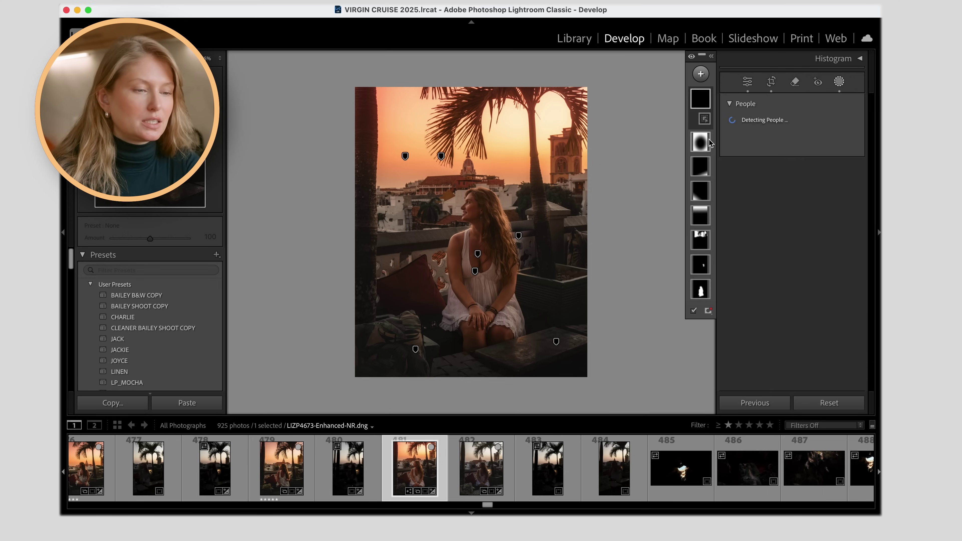
click(742, 124)
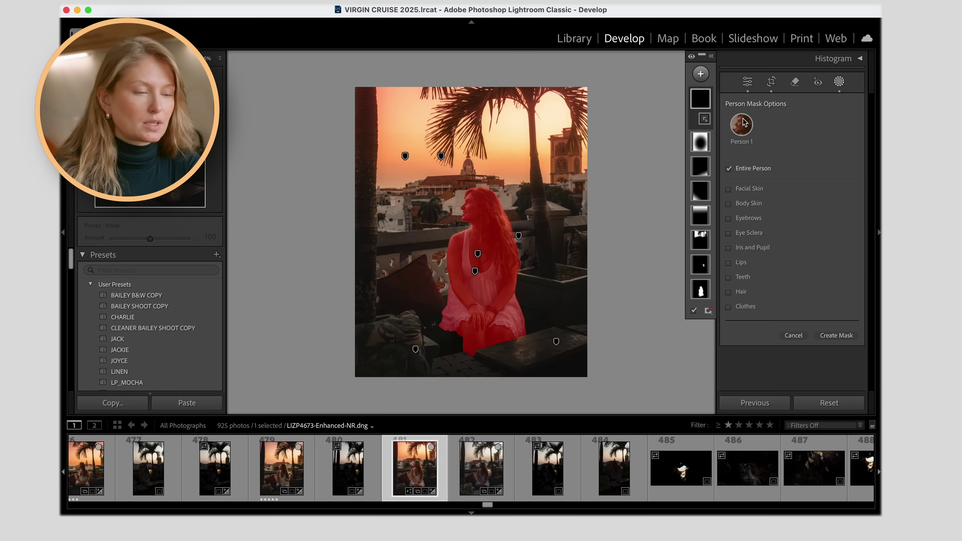
click(701, 74)
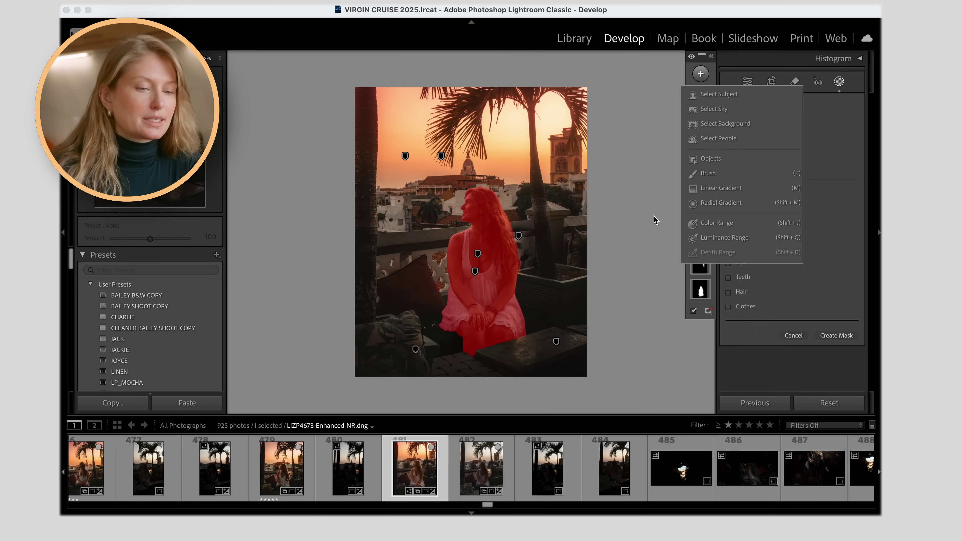
click(631, 181)
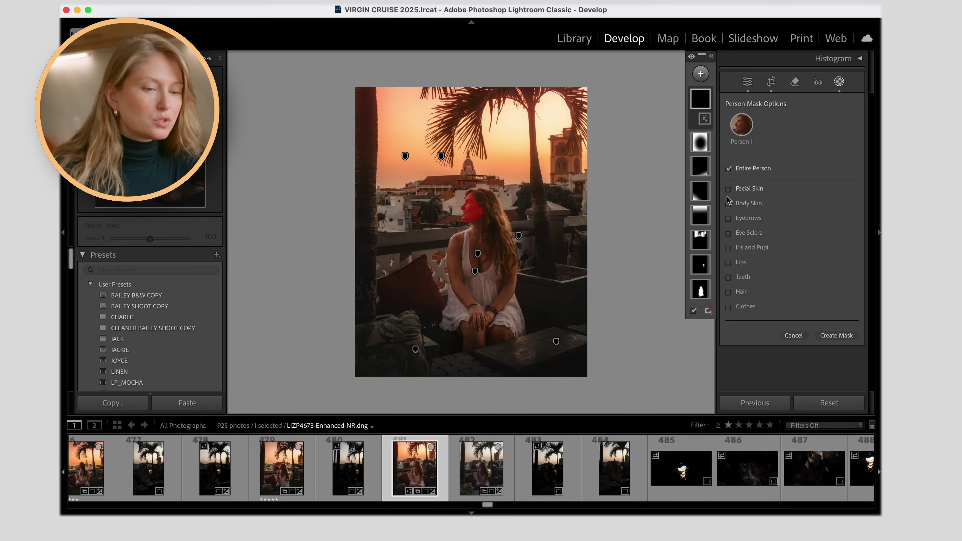
click(729, 292)
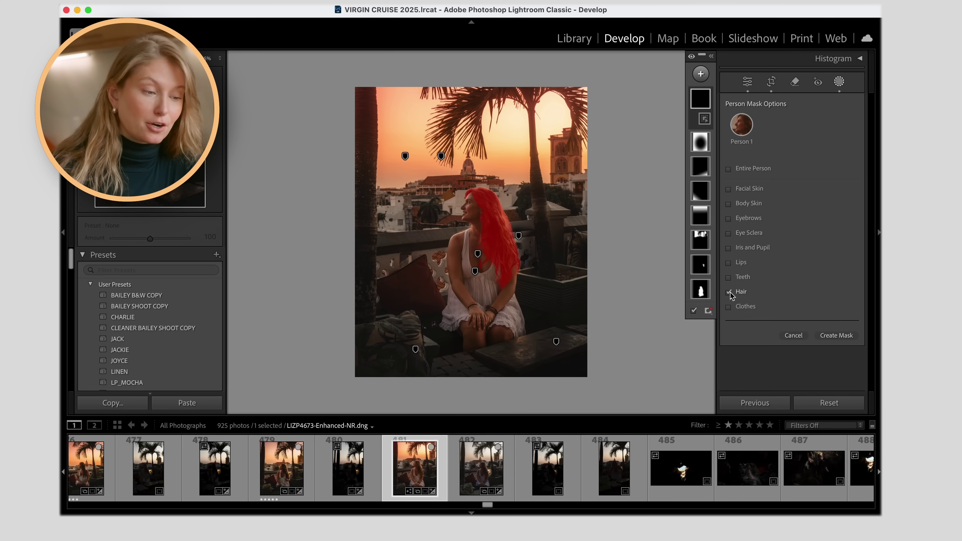
click(836, 336)
Set the hair mask to Exposure 0.08, Contrast 21, Highlights 15 and Texture 37
mouse_move(797, 189)
mouse_down()
mouse_move(801, 220)
mouse_move(805, 202)
mouse_up()
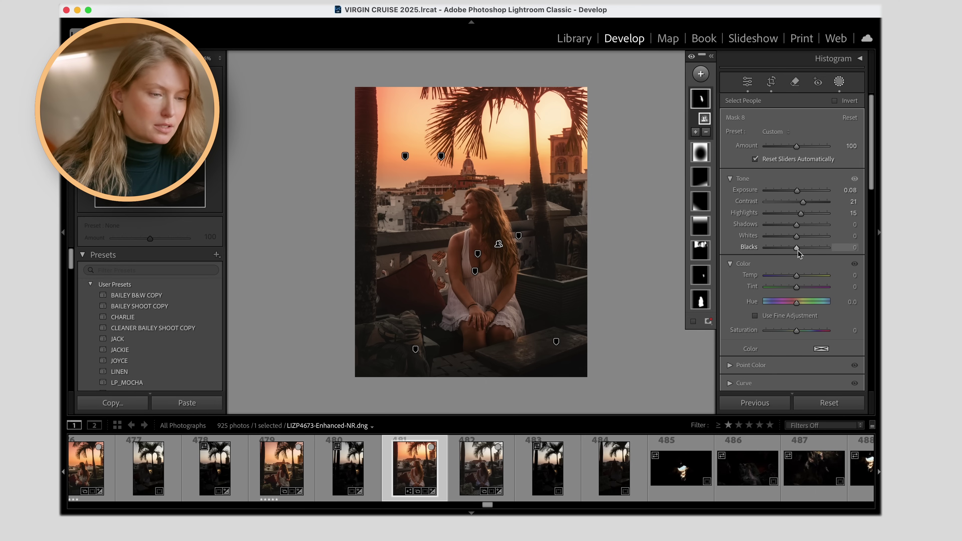
scroll(807, 265, down, 5)
mouse_move(810, 298)
mouse_down()
mouse_move(779, 309)
mouse_move(873, 303)
mouse_move(721, 310)
mouse_move(878, 302)
mouse_move(810, 305)
mouse_up()
click(701, 74)
Add a Select Subject mask, brush out an area near the cushion, and set Exposure 0.21
click(718, 93)
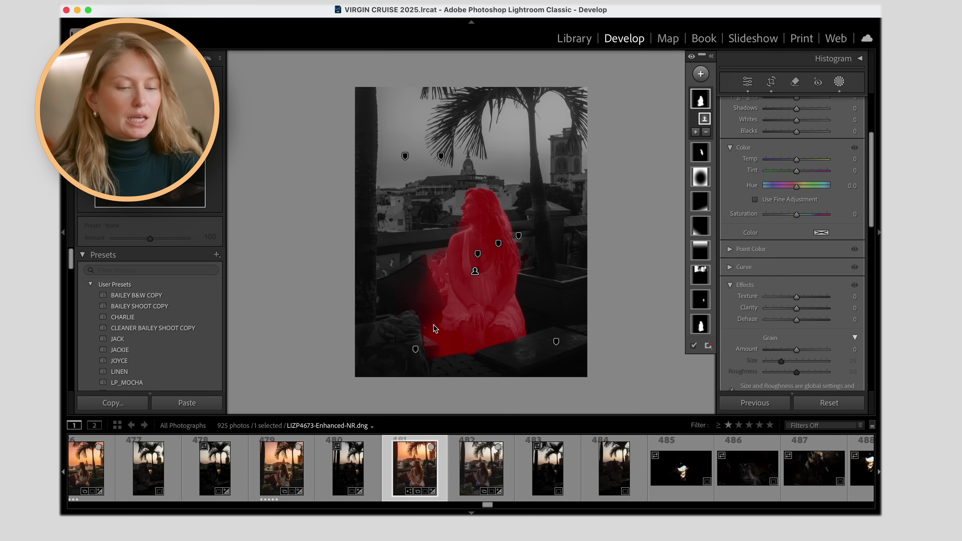
click(706, 132)
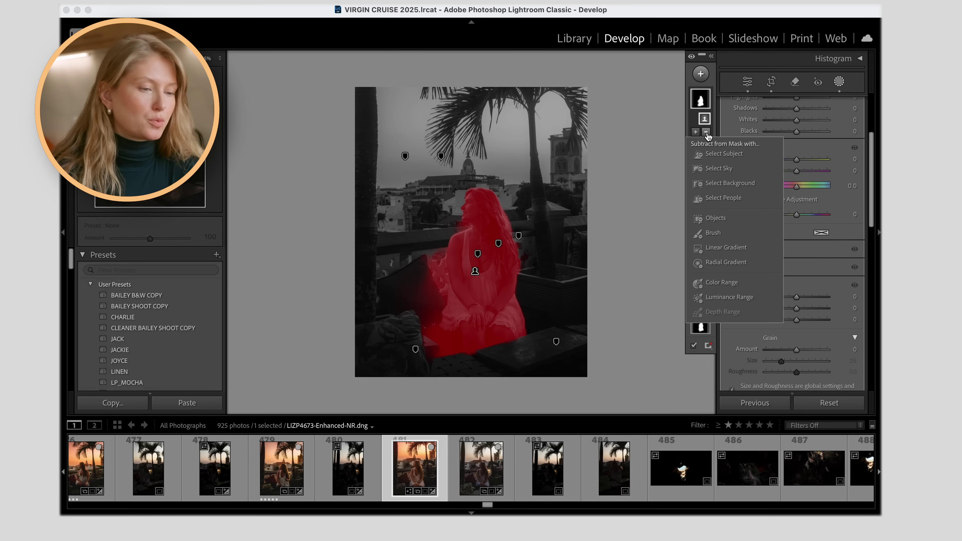
click(715, 235)
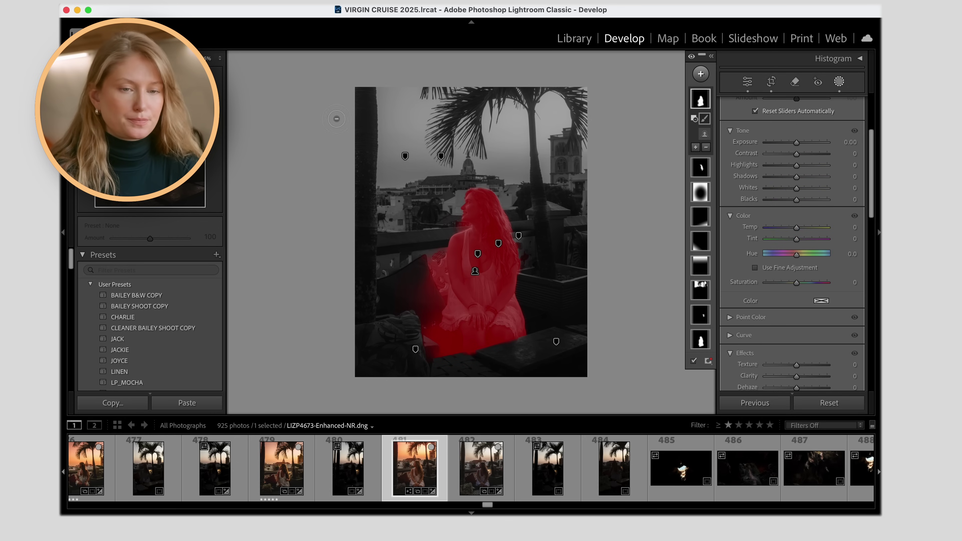
key(z)
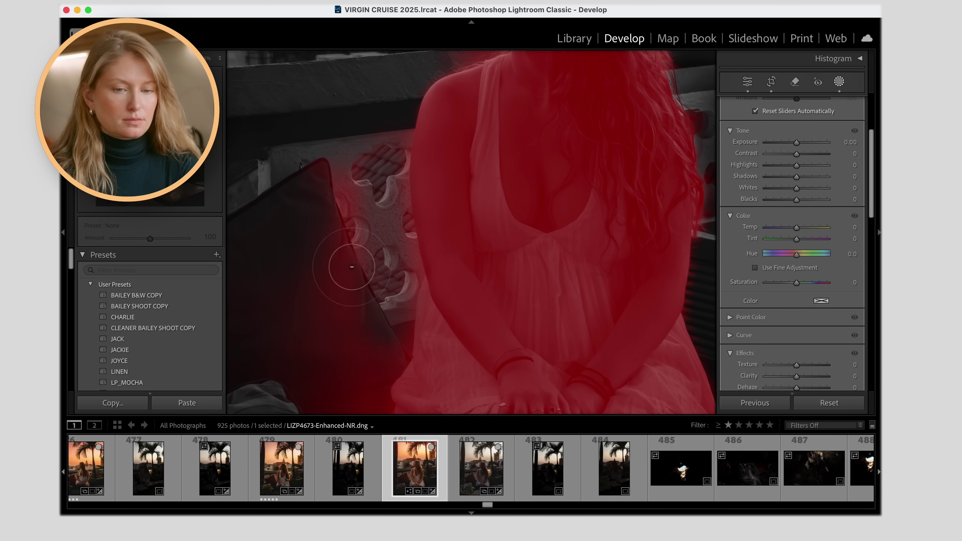
key(z)
drag(796, 259, 800, 260)
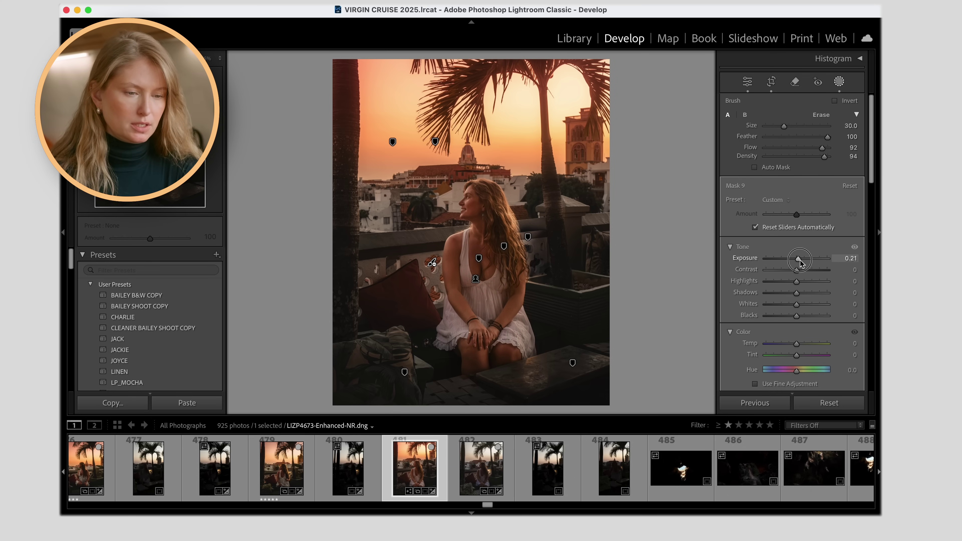
Adjust the subject mask to Exposure 0.15, Highlights 10, Clarity 5 and Blacks −7, then exit masking
scroll(801, 273, down, 5)
drag(799, 306, 800, 308)
scroll(801, 266, up, 5)
drag(797, 200, 803, 200)
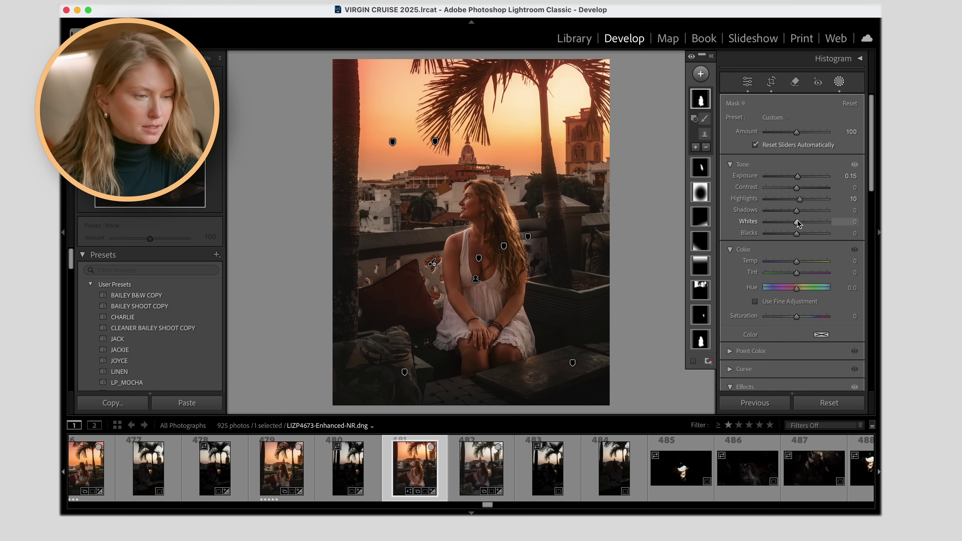
drag(796, 233, 800, 227)
key(shift+w)
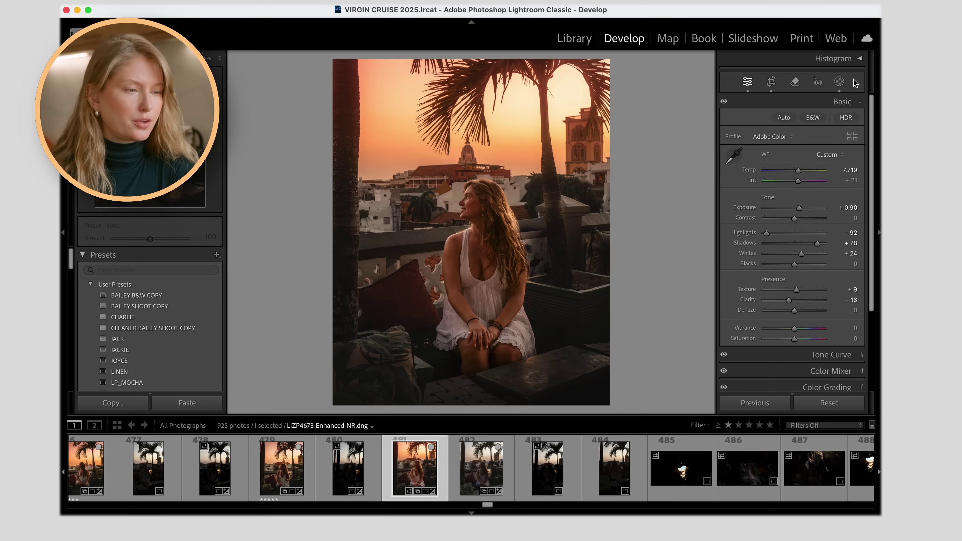
click(839, 81)
Start a new brush mask with Exposure 0.10 and Feather 96
click(701, 74)
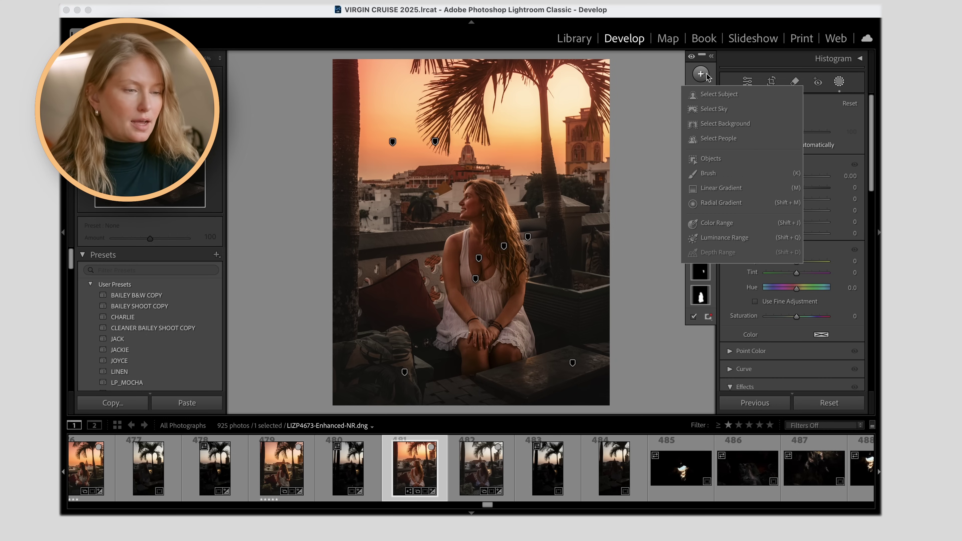
click(696, 174)
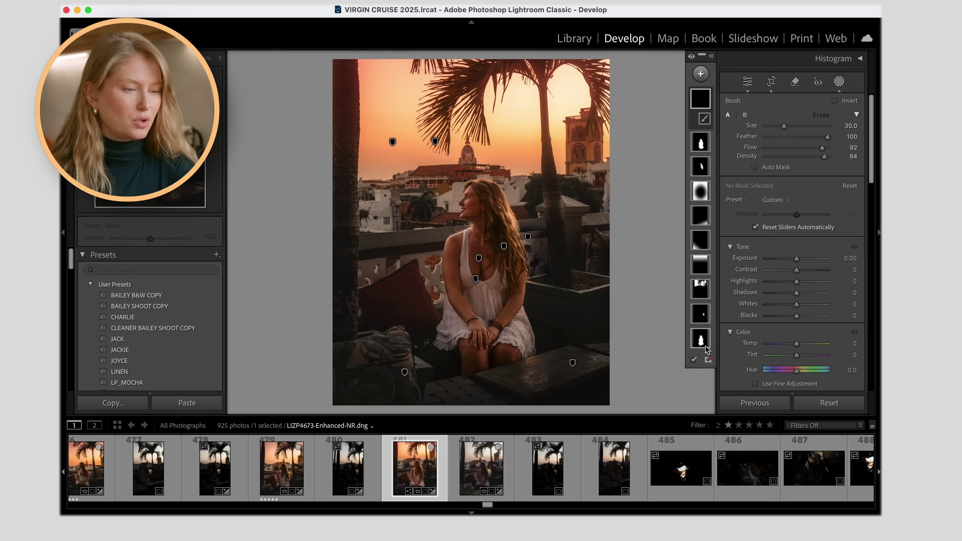
scroll(620, 278, down, 5)
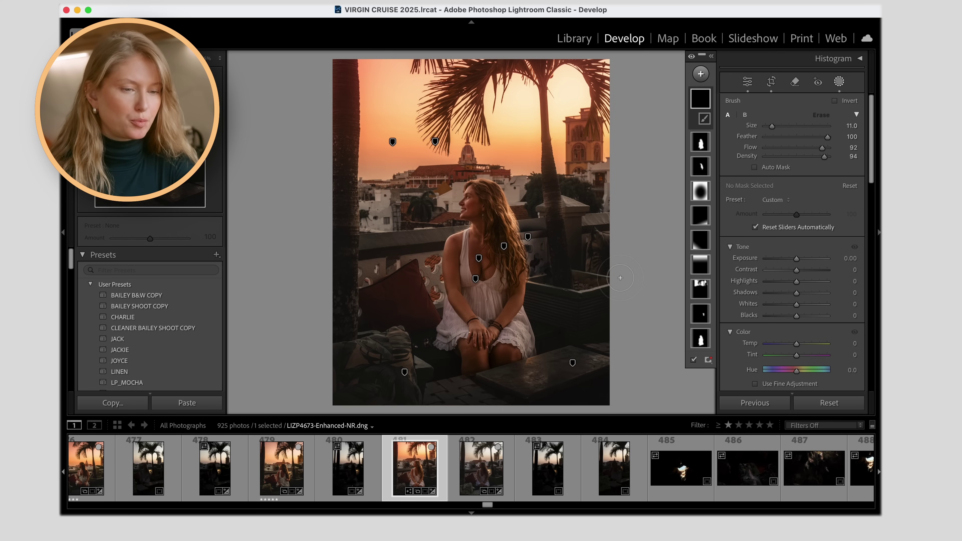
key(super+equal)
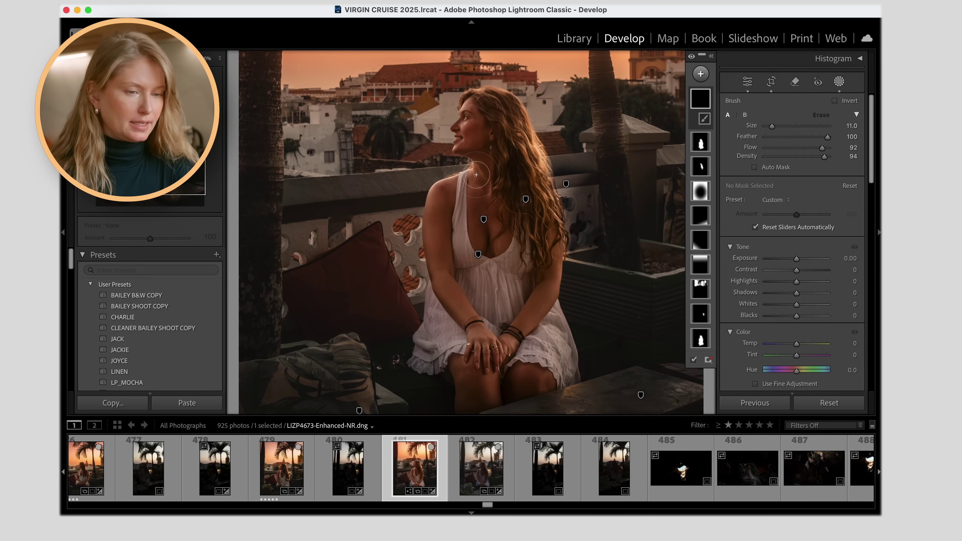
click(844, 259)
text(0.1)
key(Return)
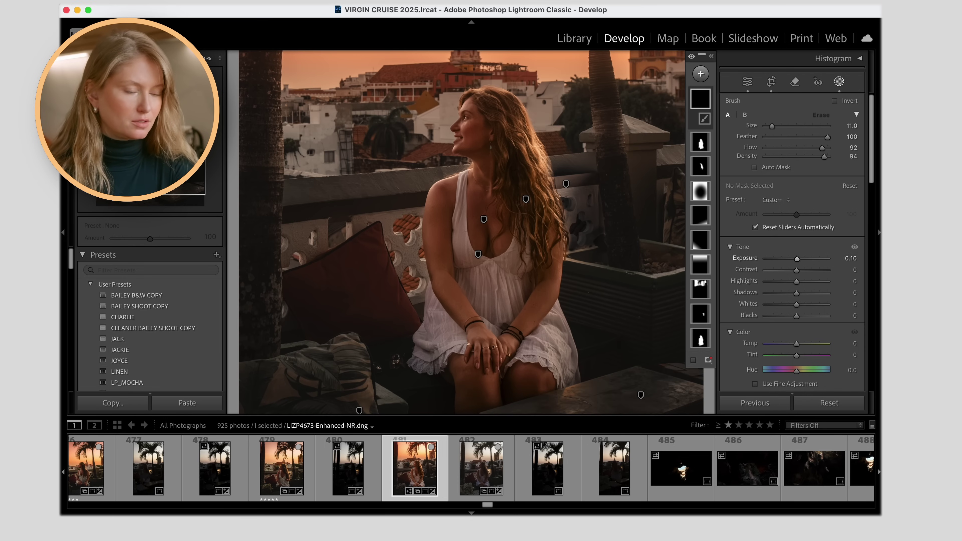
drag(828, 139, 825, 138)
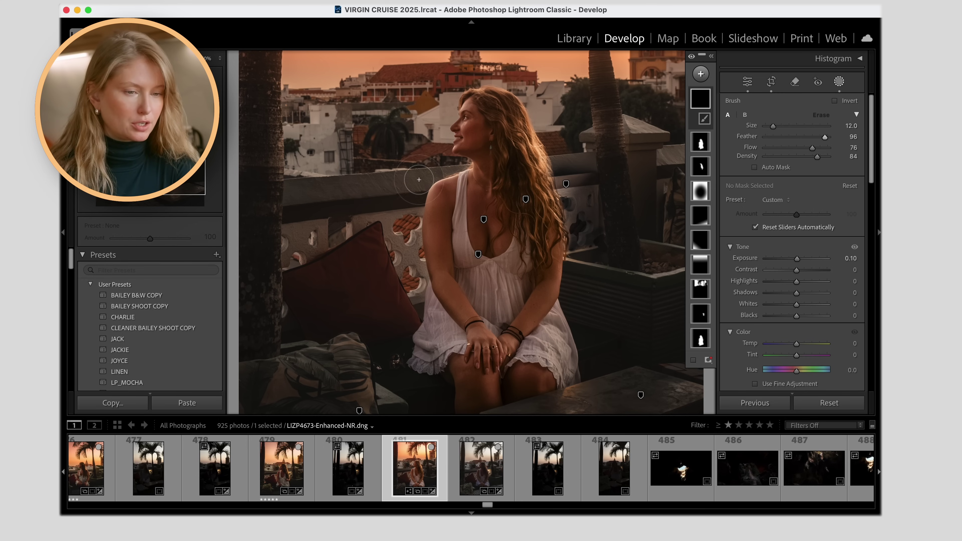
Paint the brush mask over her shoulder, neck, face and hair, raising Exposure to 0.76
scroll(446, 181, down, 6)
drag(431, 201, 473, 166)
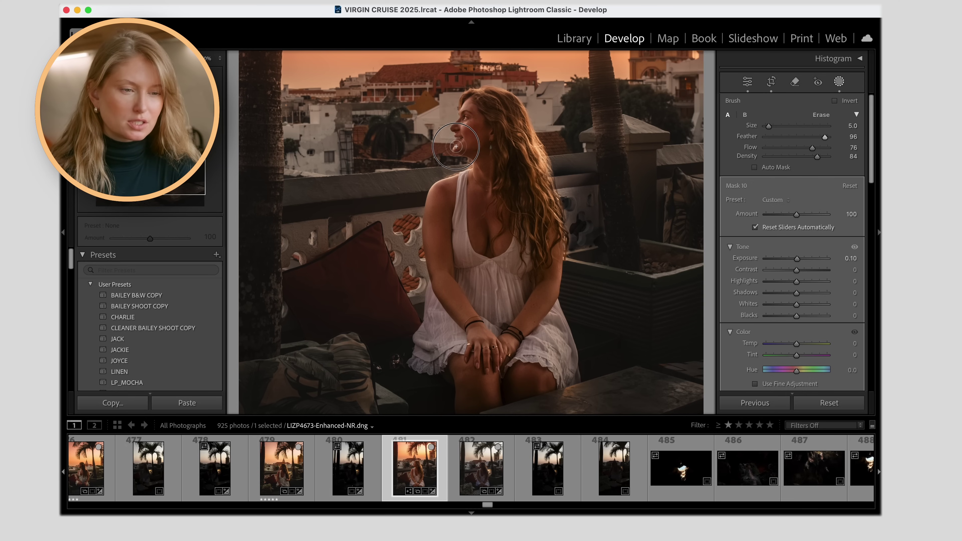
drag(456, 147, 459, 144)
drag(491, 110, 512, 133)
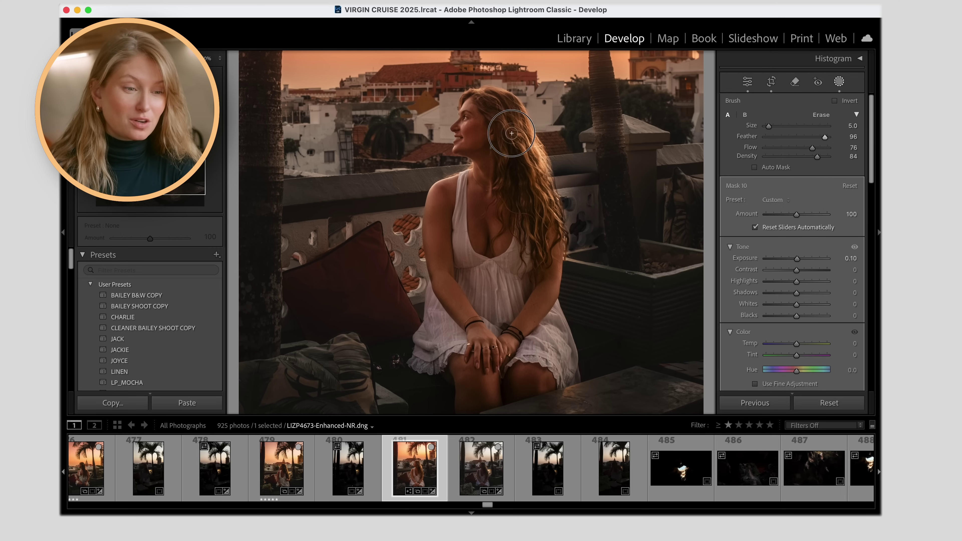
drag(797, 259, 803, 260)
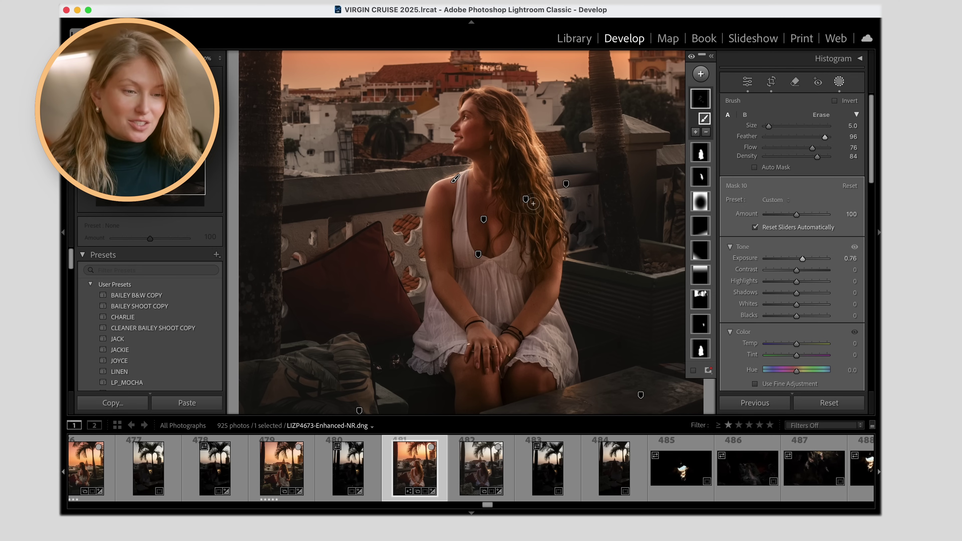
Resize the brush and extend the mask over the dress's right side, her chest and hair
key(bracketright)
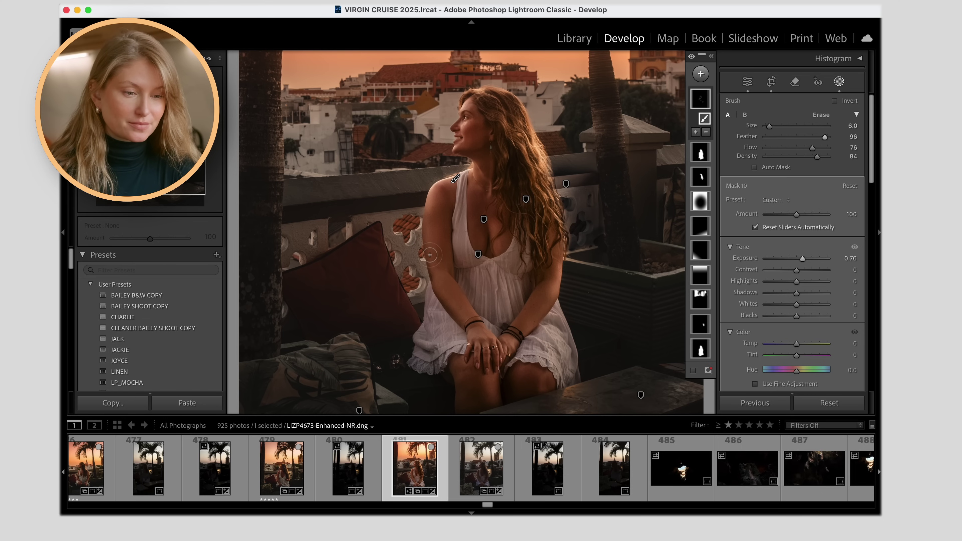
key(bracketleft)
key(bracketleft)
key(bracketleft)
key(bracketright)
key(bracketright)
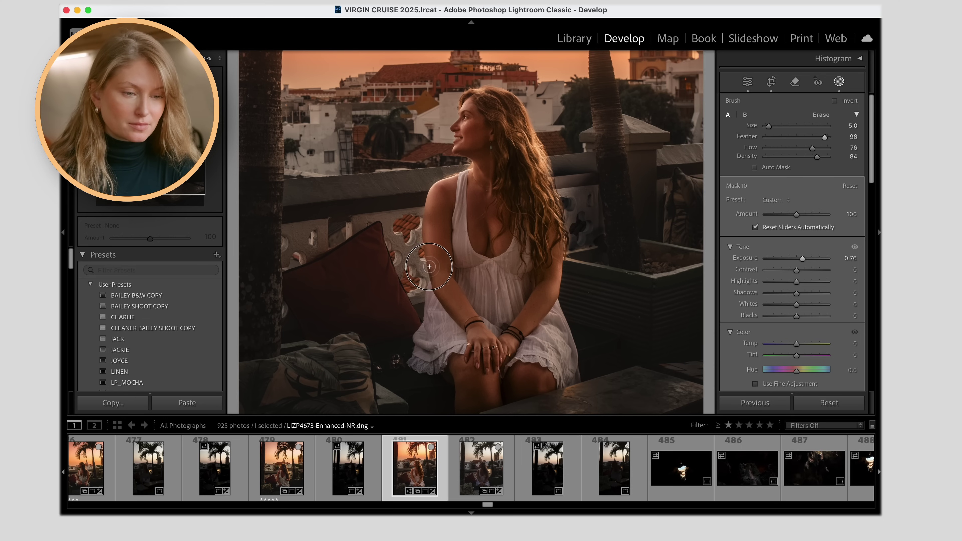
mouse_move(555, 283)
mouse_down()
mouse_move(563, 252)
mouse_move(552, 302)
mouse_move(494, 376)
mouse_move(493, 391)
mouse_move(471, 337)
mouse_up()
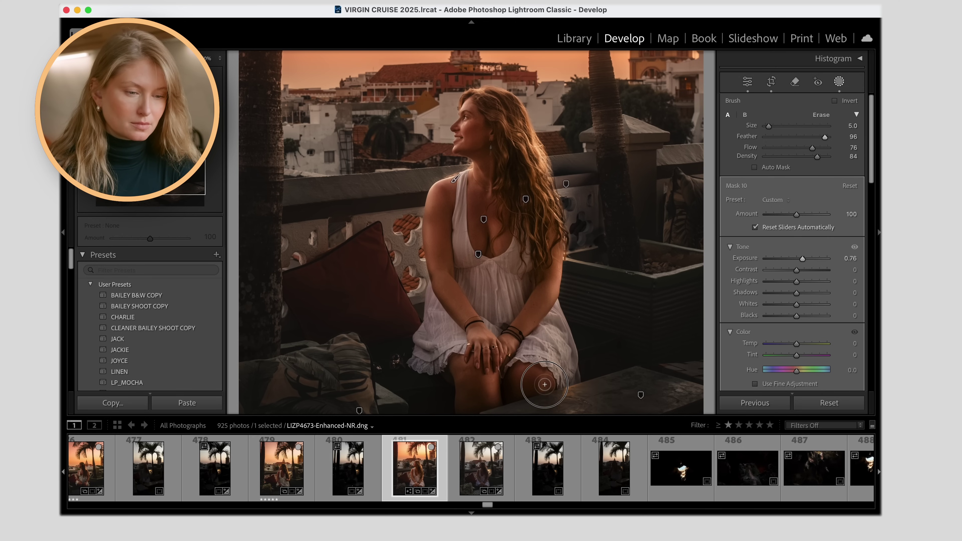
key(bracketleft)
key(bracketleft)
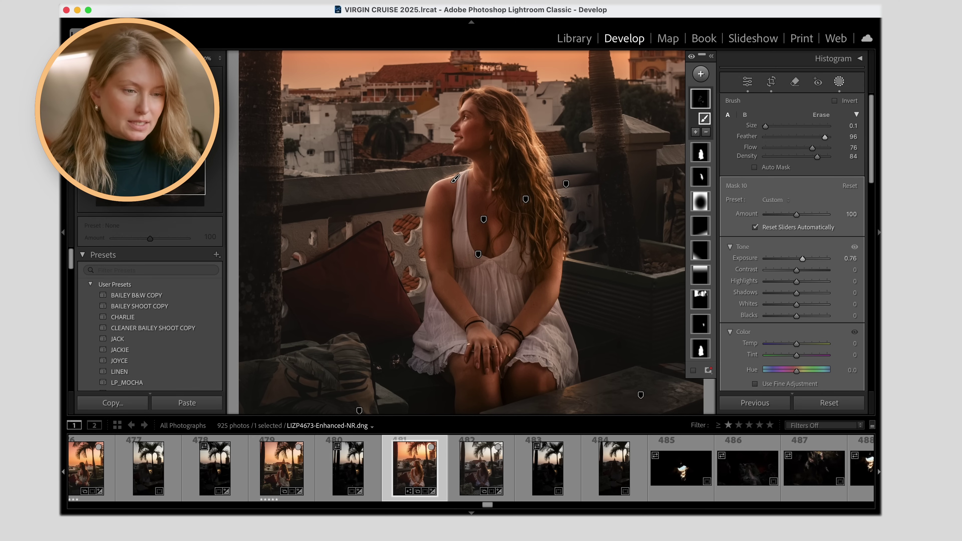
drag(491, 189, 489, 172)
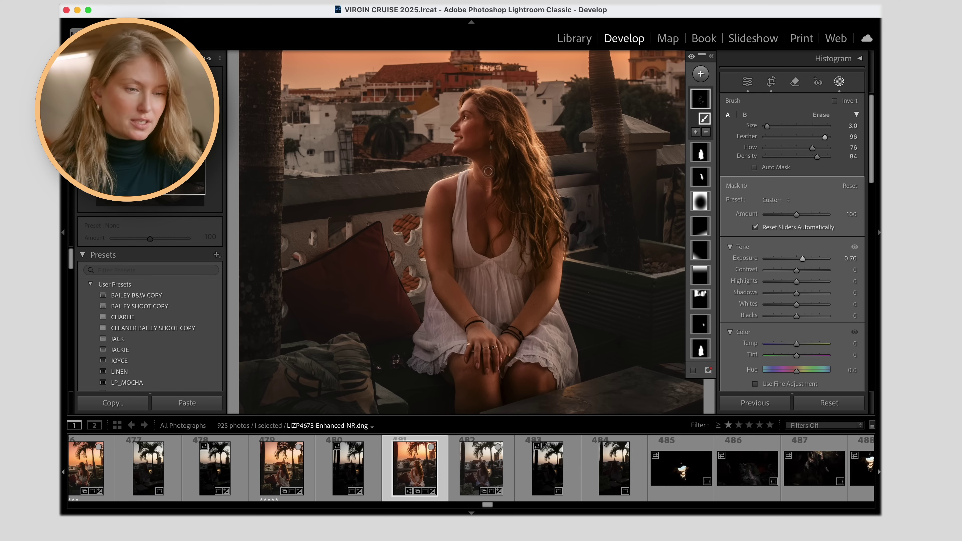
drag(504, 110, 484, 98)
key(bracketright)
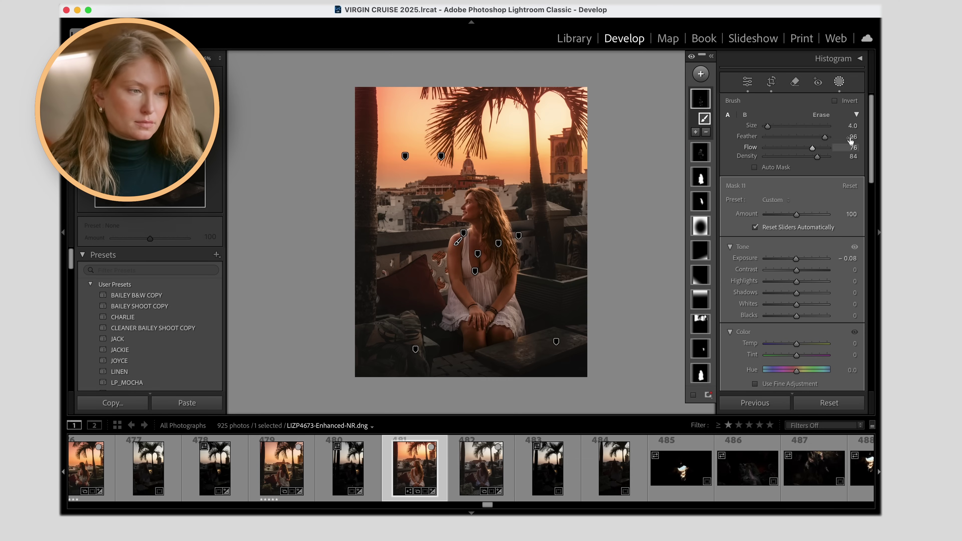
click(839, 82)
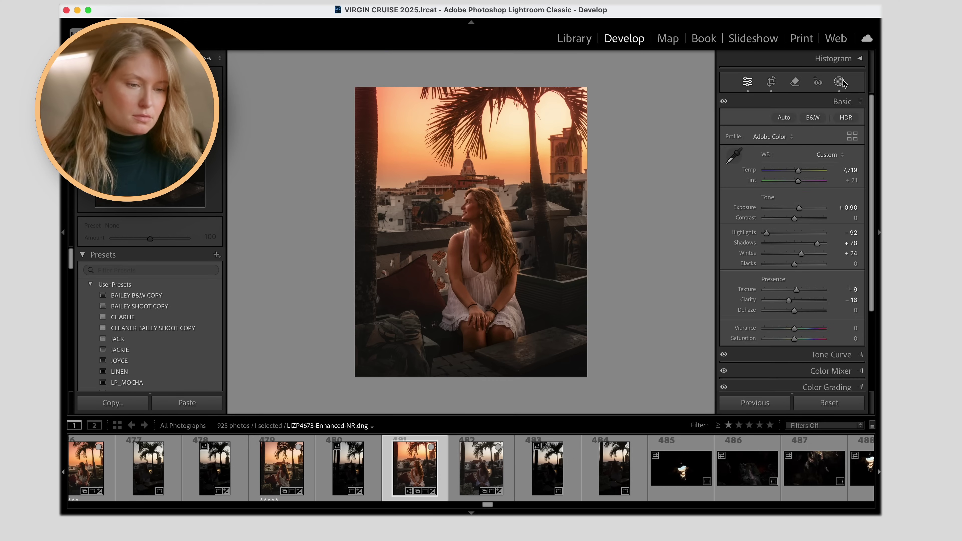
scroll(581, 472, down, 6)
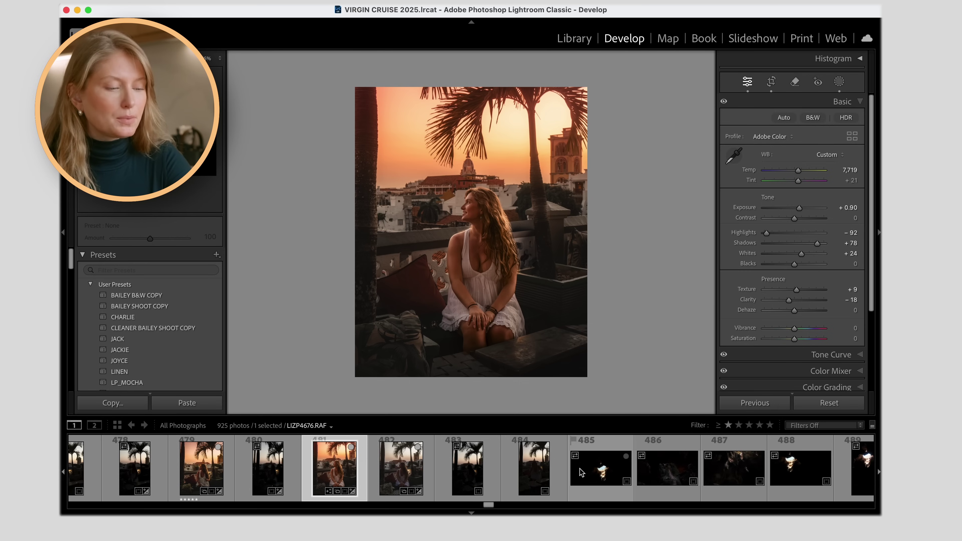
scroll(581, 471, down, 20)
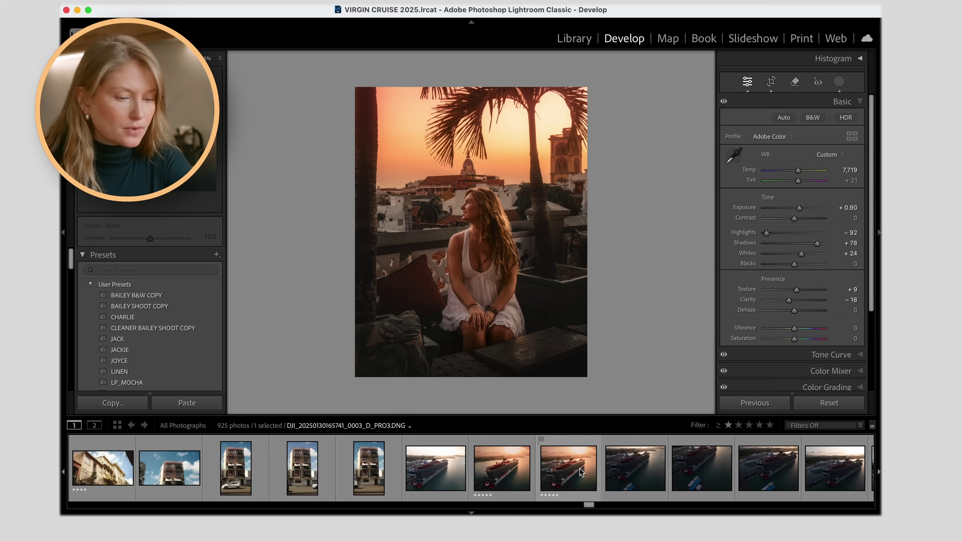
click(591, 474)
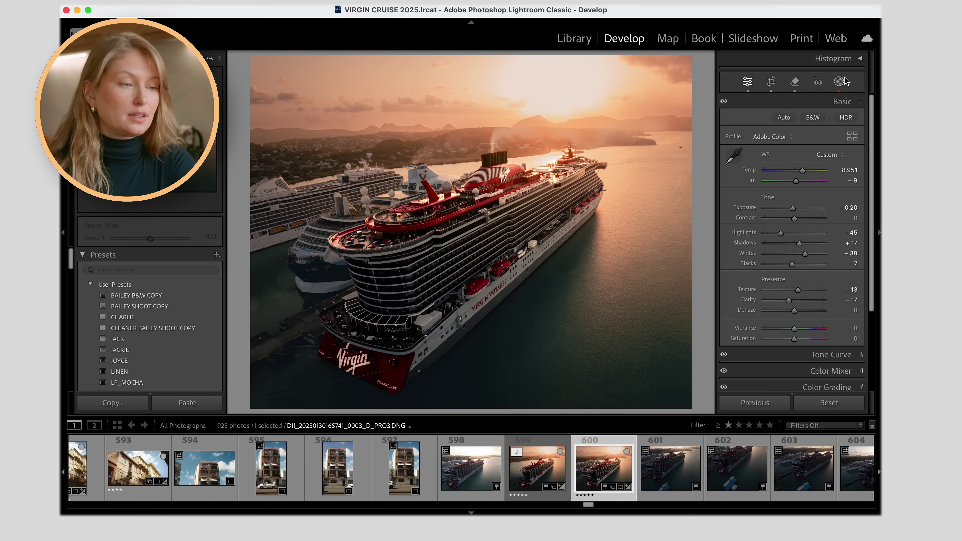
Compare the cruise ship photo with its edited version, then send photo 600 to Photoshop 2025
click(797, 86)
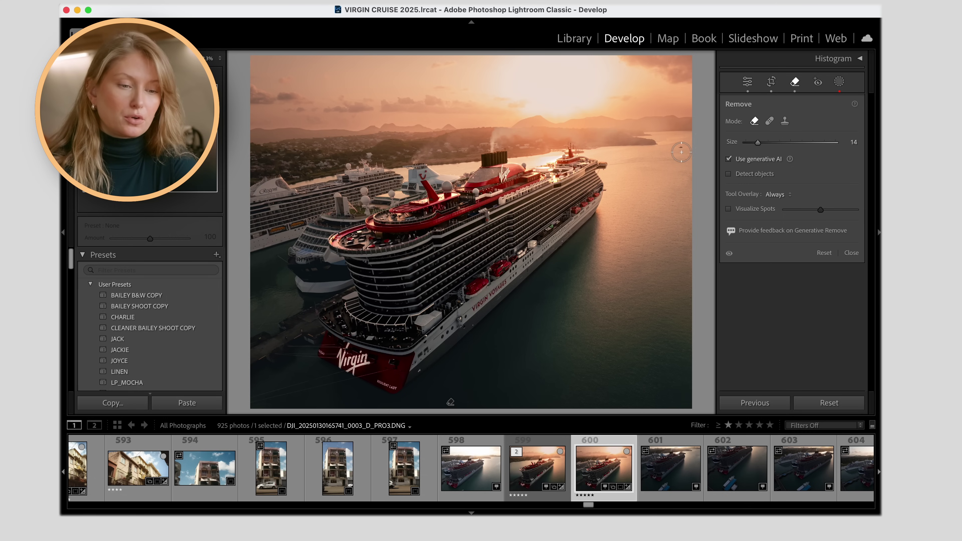
click(565, 472)
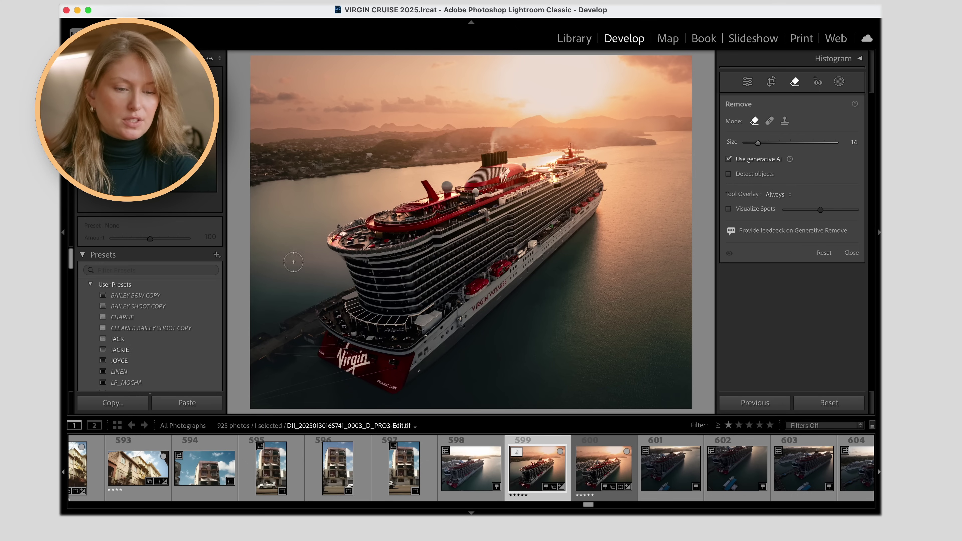
click(602, 464)
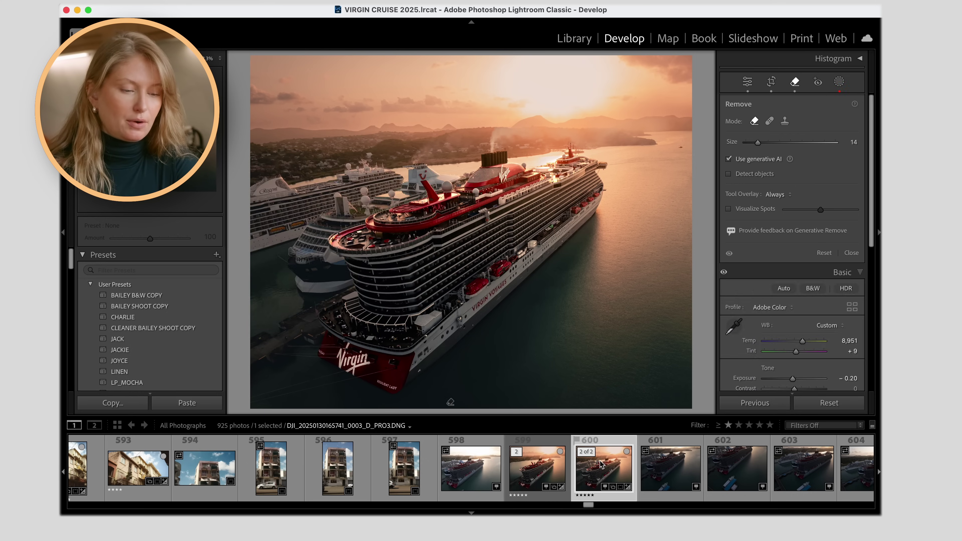
right_click(602, 464)
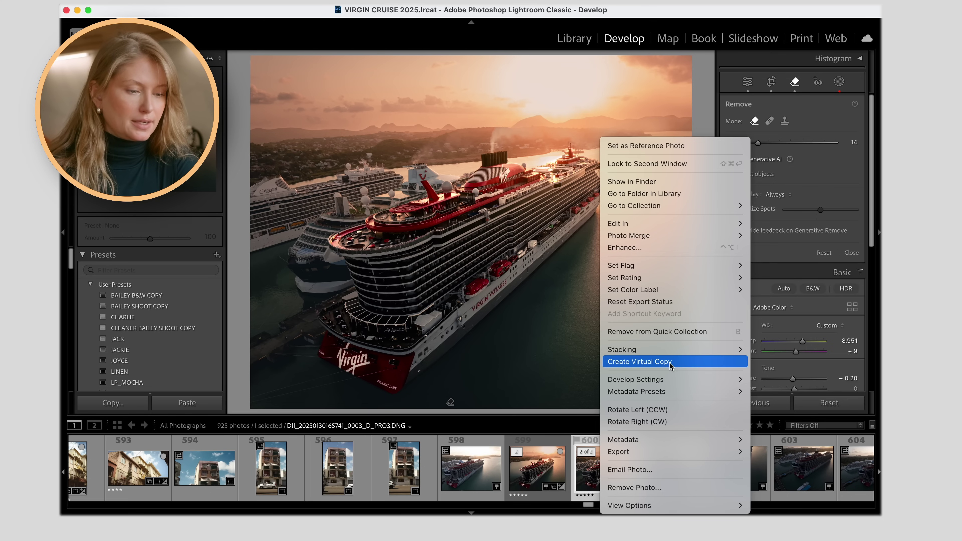
mouse_move(644, 225)
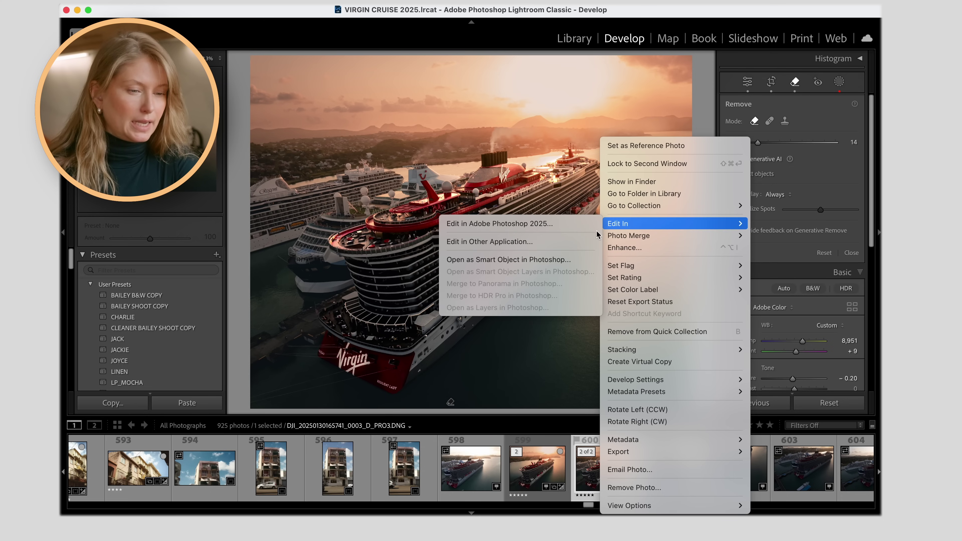
click(543, 226)
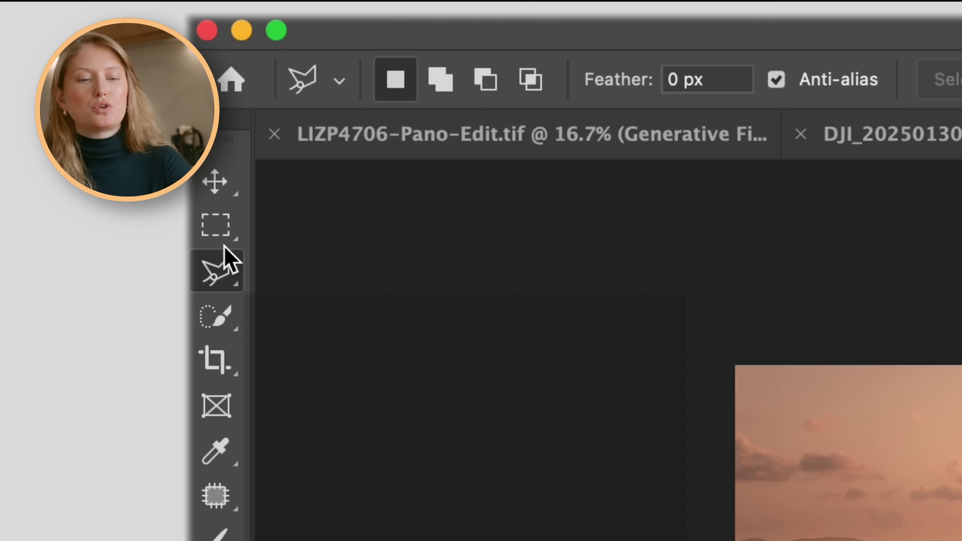
Make Generative Fill layers 2 through 6 visible to hide the neighbouring ships
right_click(224, 267)
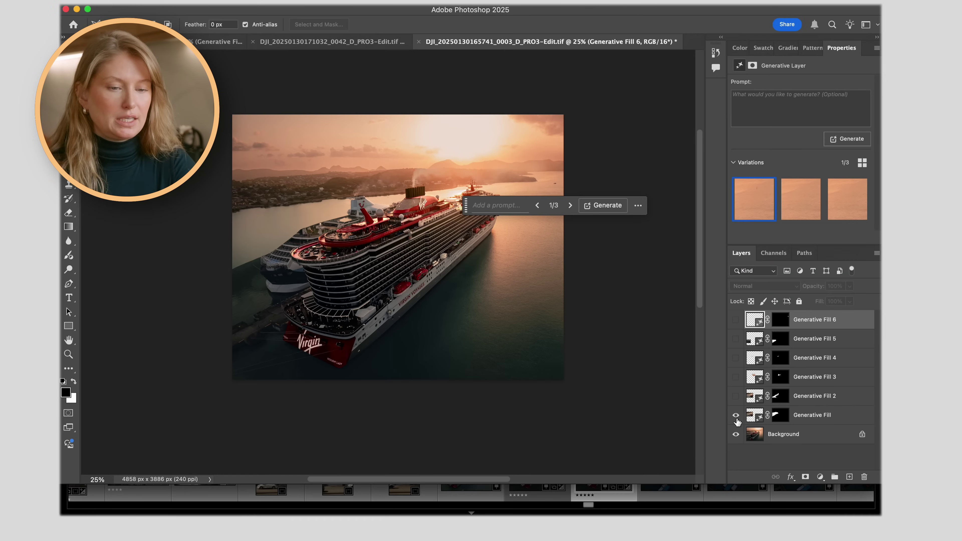
click(740, 396)
click(736, 379)
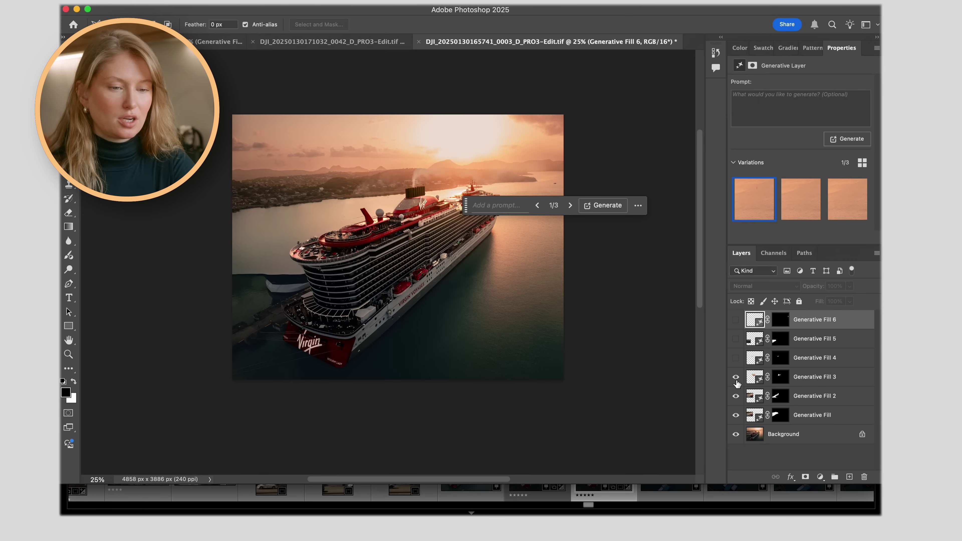
click(736, 358)
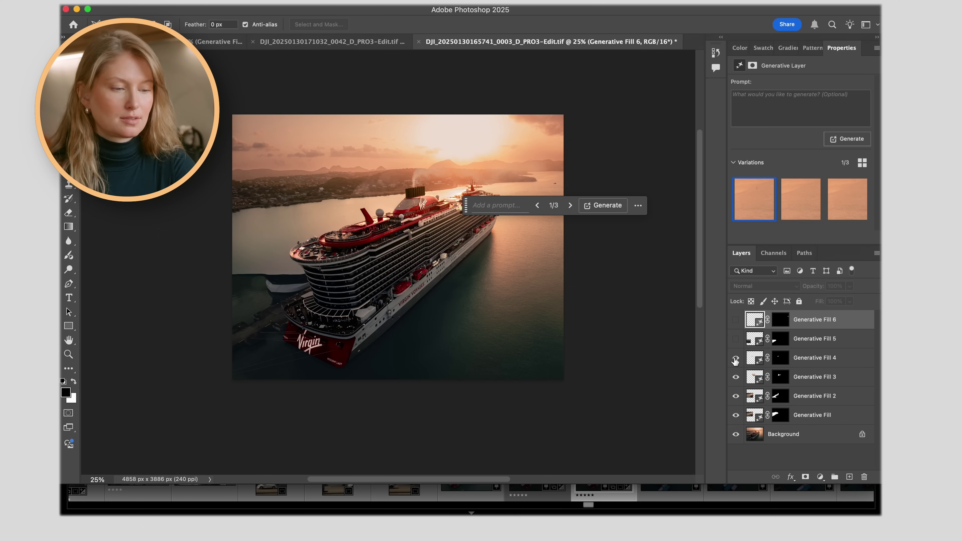
click(736, 339)
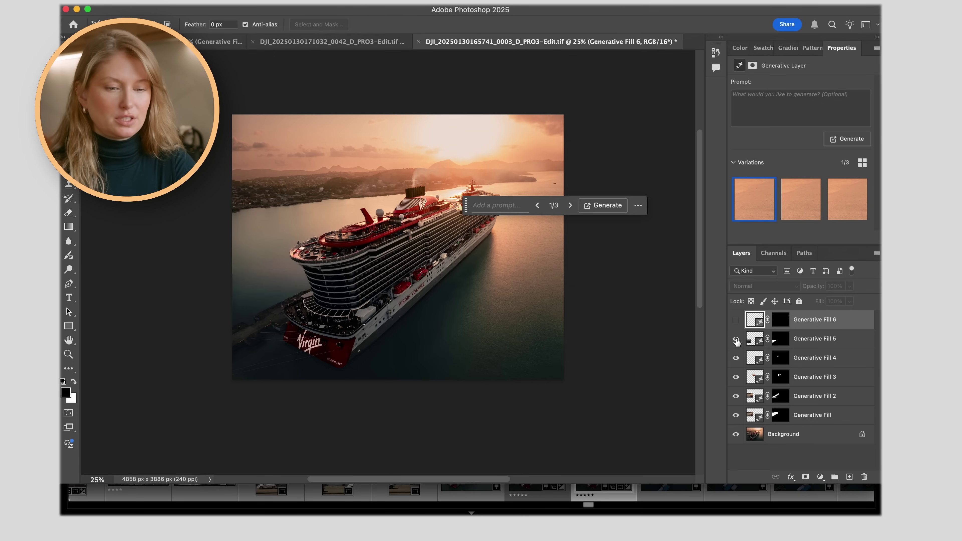
click(735, 321)
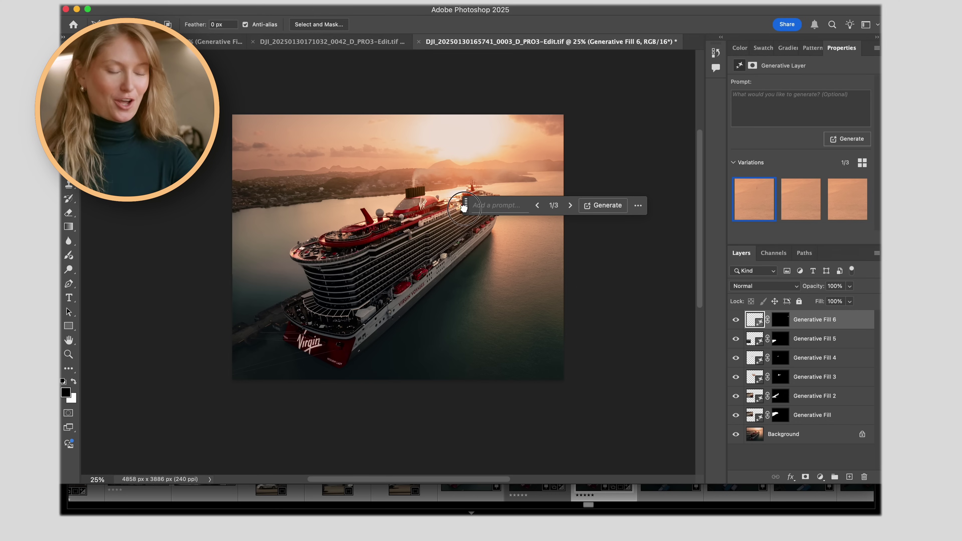
Move the contextual task bar off the ship and switch back to Lightroom Classic
drag(466, 206, 486, 432)
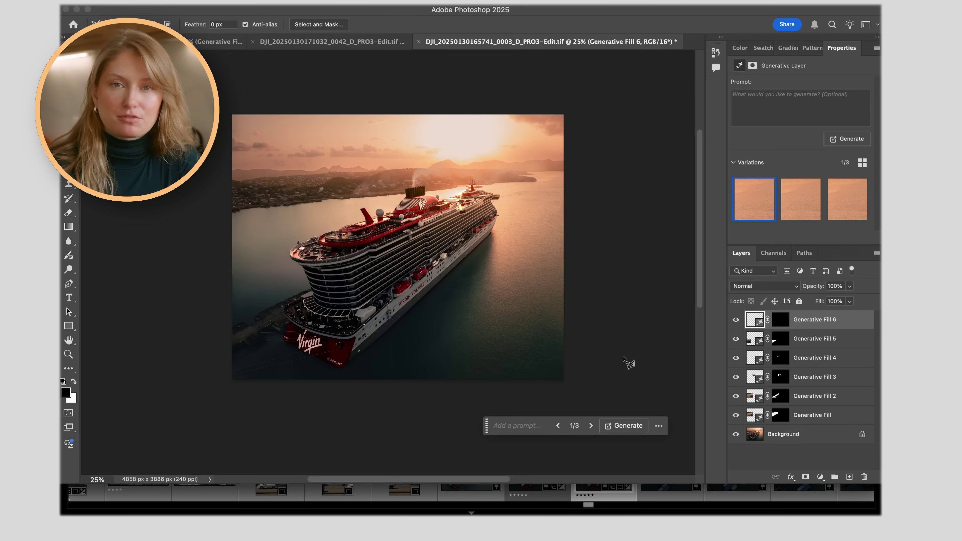
key(ctrl+Up)
click(330, 206)
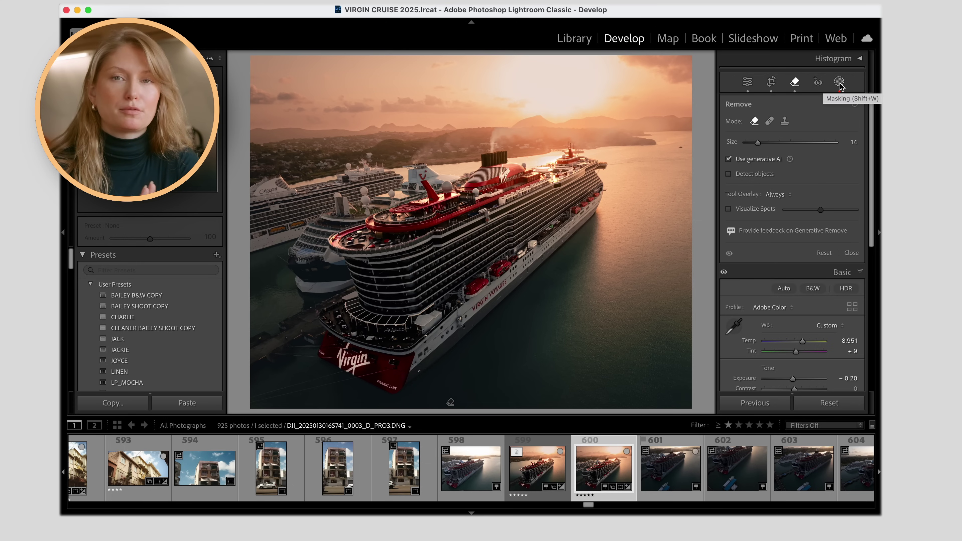
Select all 30 five-star photos in the Quick Collection for export
key(super+b)
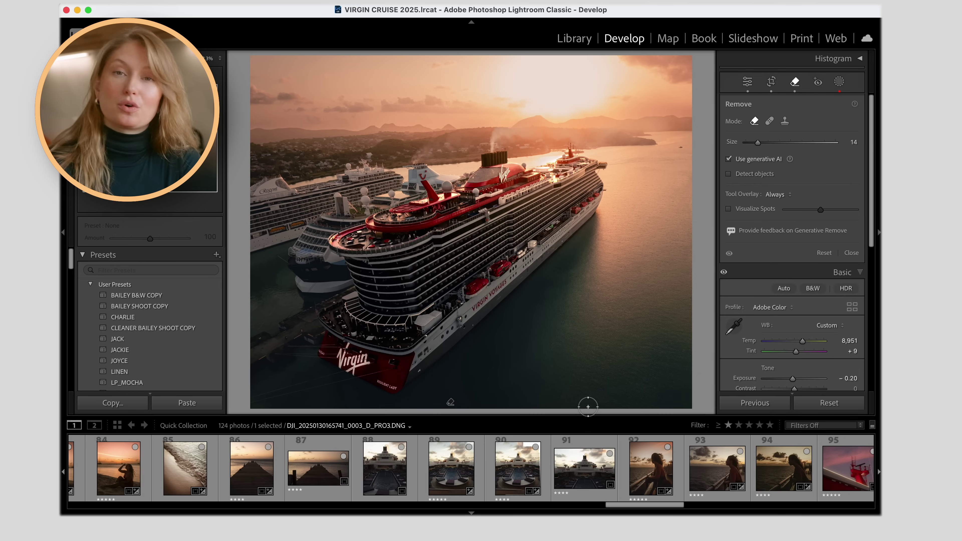
click(382, 466)
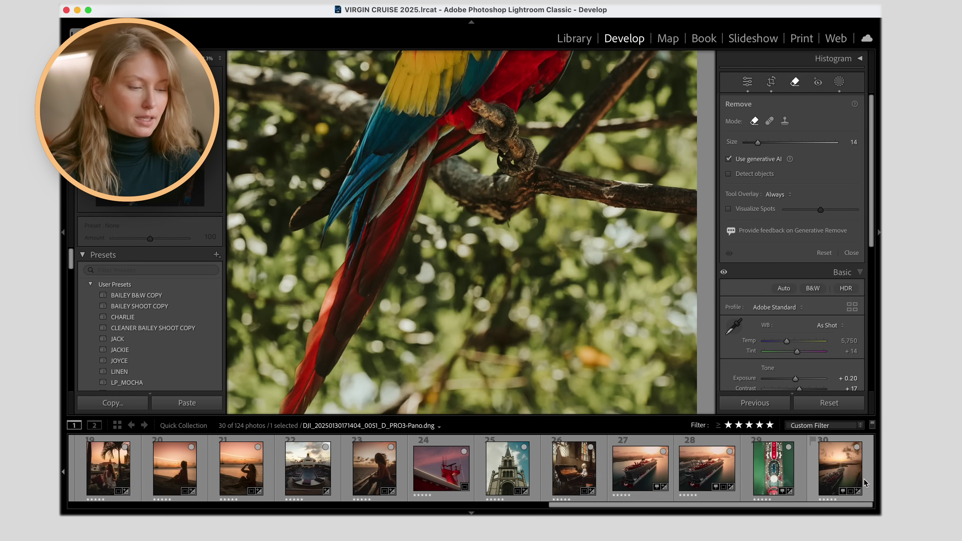
key(super+a)
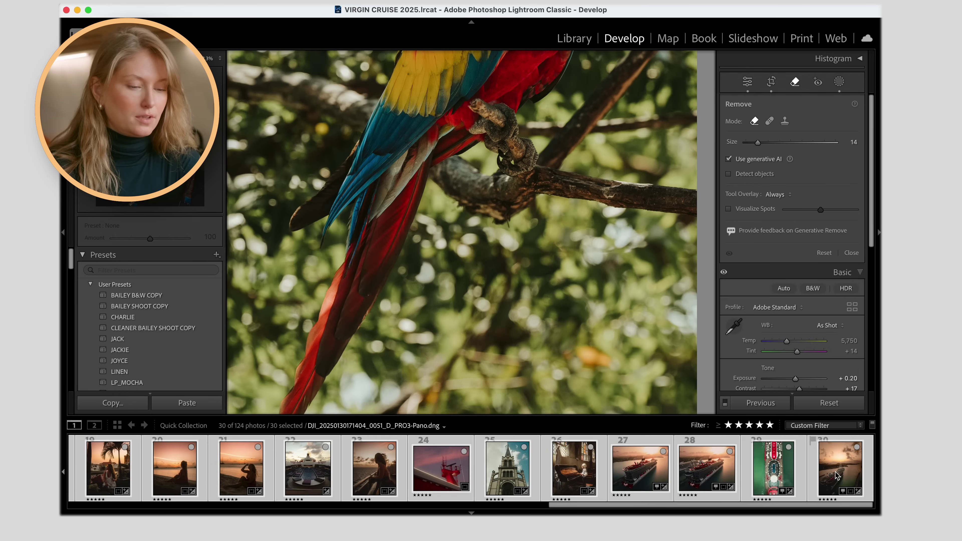
click(212, 179)
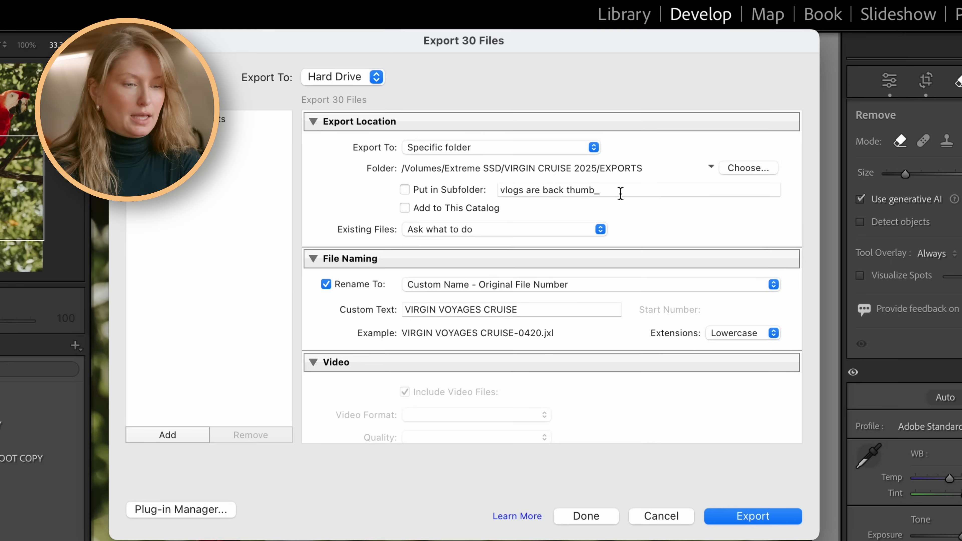
Keep the VIRGIN CRUISE 2025/EXPORTS folder and the custom name VIRGIN VOYAGES CRUISE
click(492, 168)
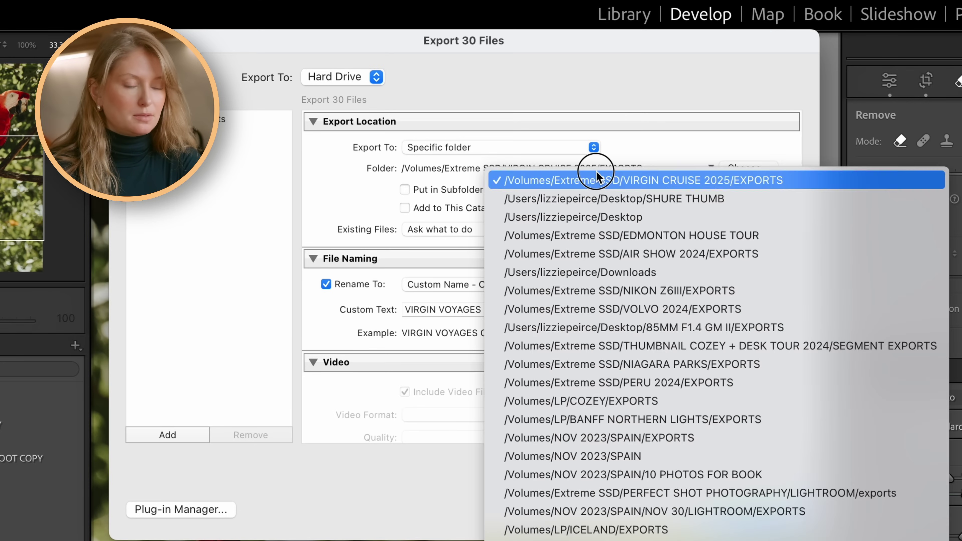
click(668, 156)
key(Tab)
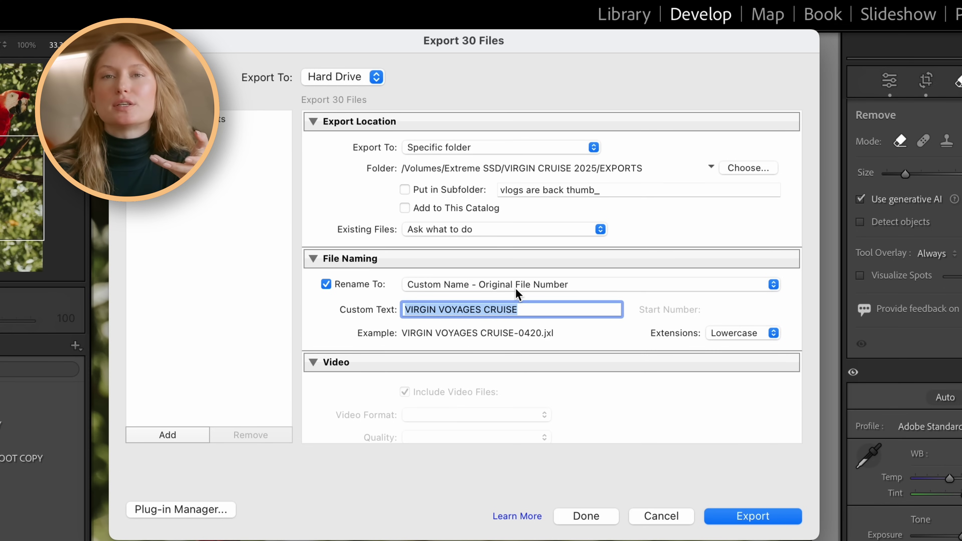
key(Right)
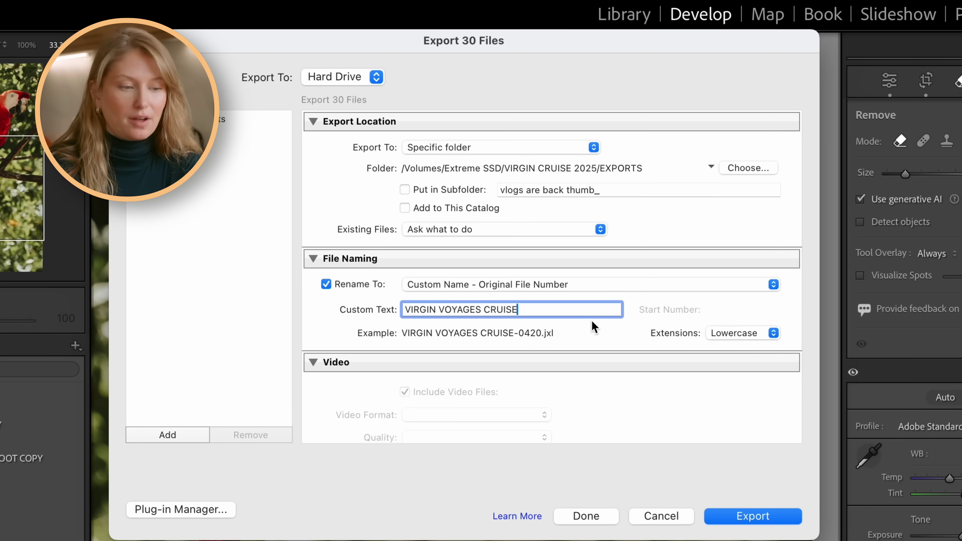
scroll(632, 244, down, 7)
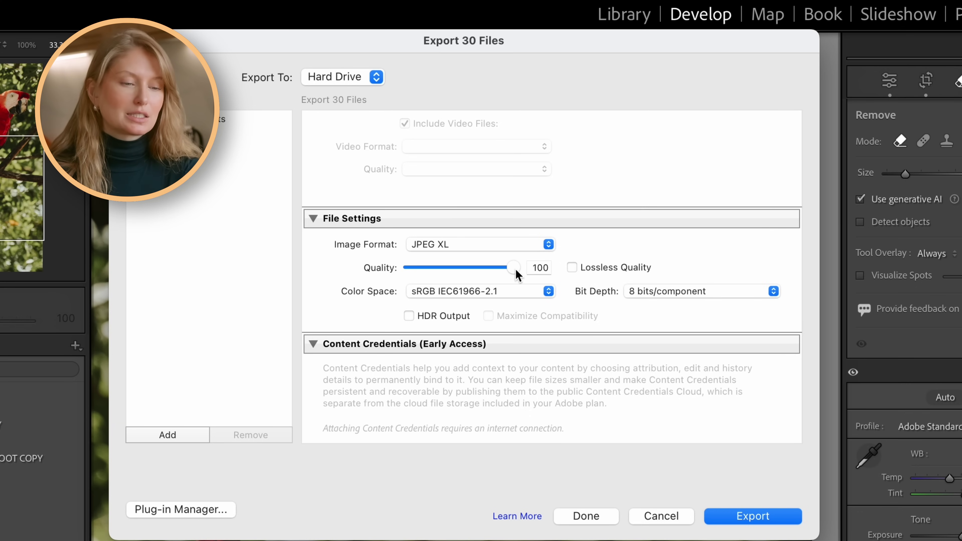
Keep JPEG XL at Quality 100 rather than lossless and export the 30 photos
click(539, 268)
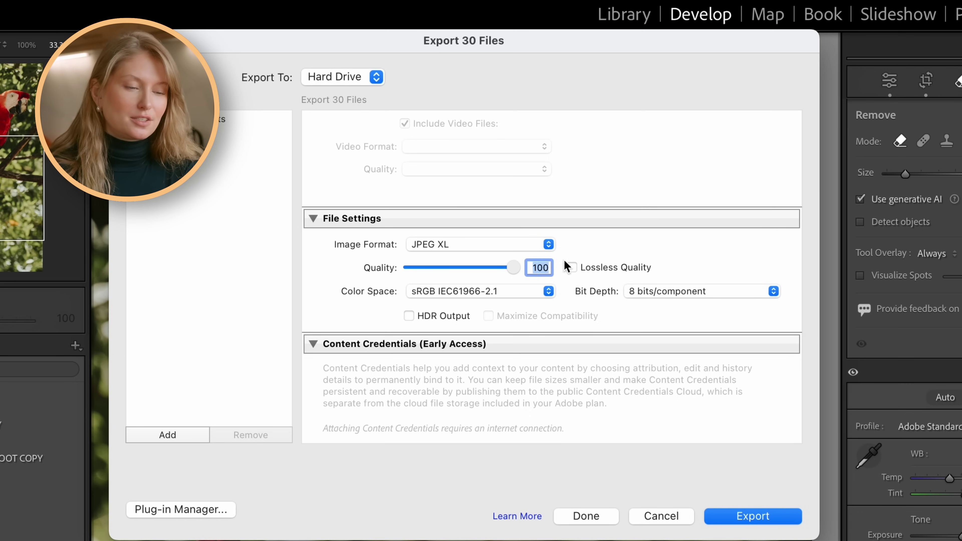
click(577, 264)
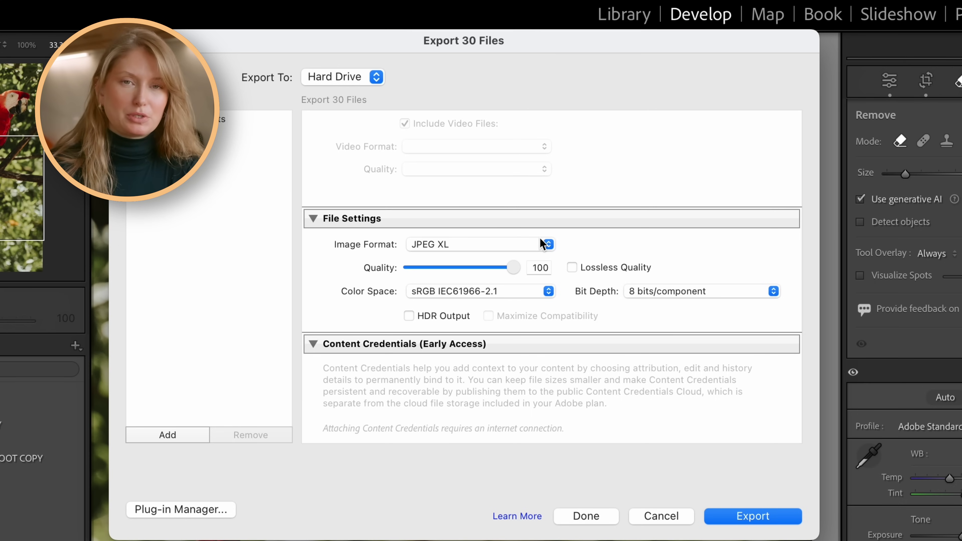
scroll(540, 243, down, 15)
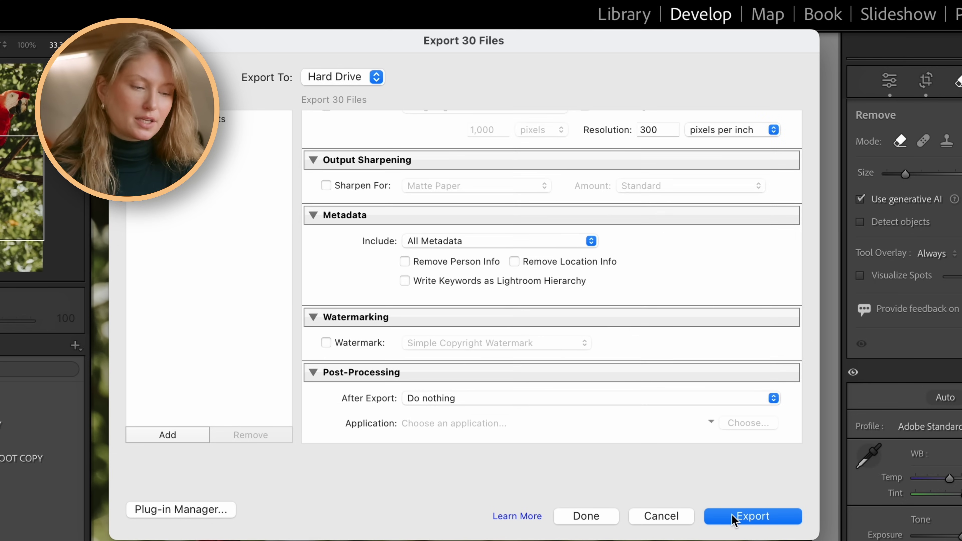
click(657, 516)
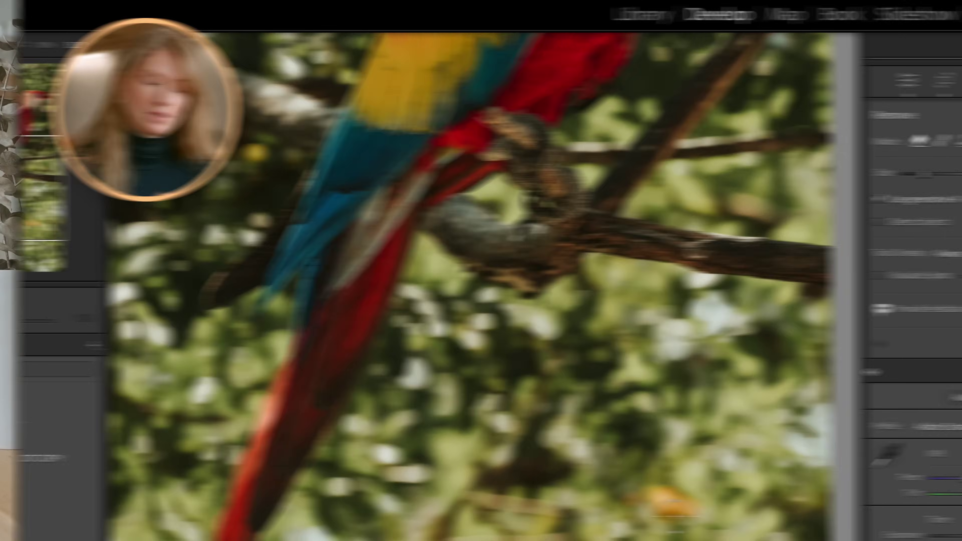